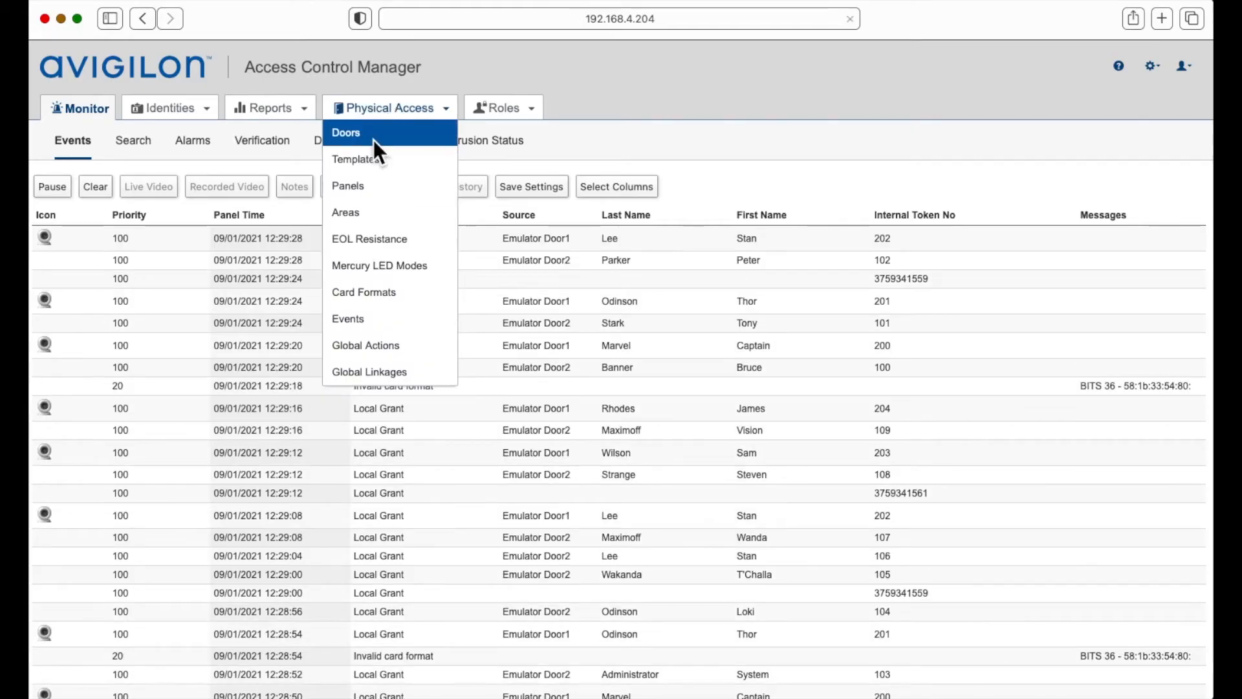
Start a new door without a template, name it "ADA Door test" and assign it to the Avigilon Container panel
{"action": "left_click", "coordinate": [417, 144]}
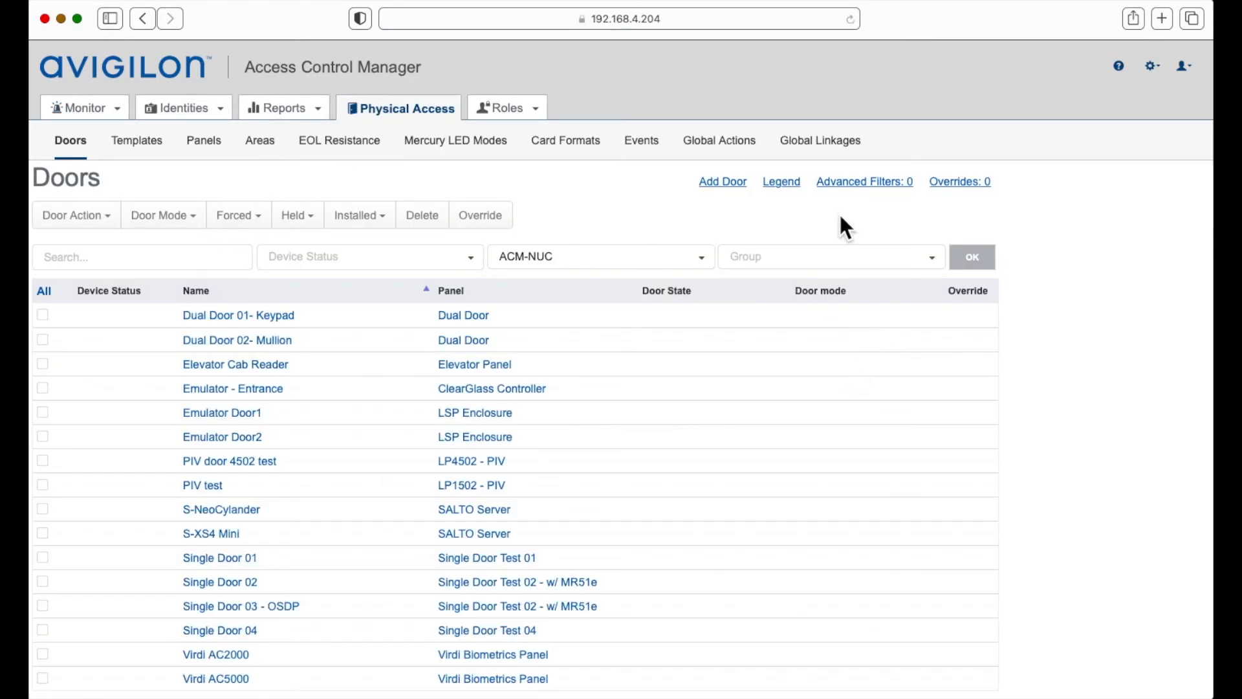
{"action": "scroll", "coordinate": [915, 404], "scroll_direction": "down", "scroll_amount": 1}
{"action": "left_click", "coordinate": [854, 687]}
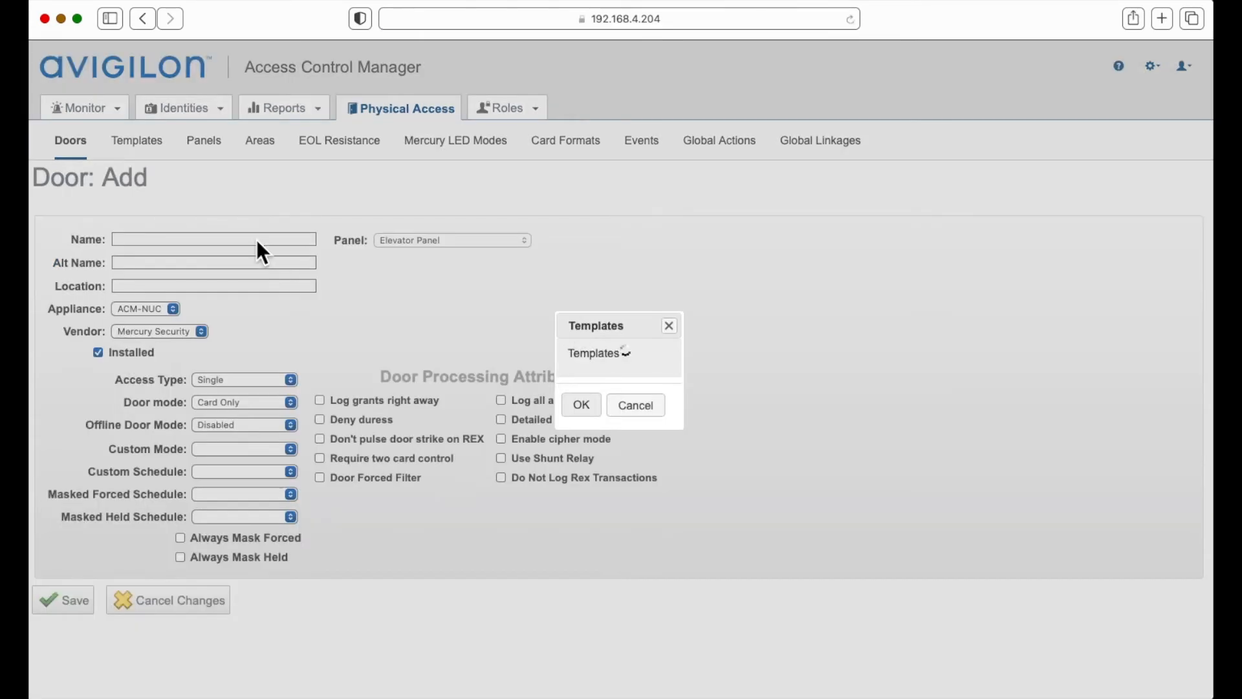
{"action": "left_click", "coordinate": [739, 409]}
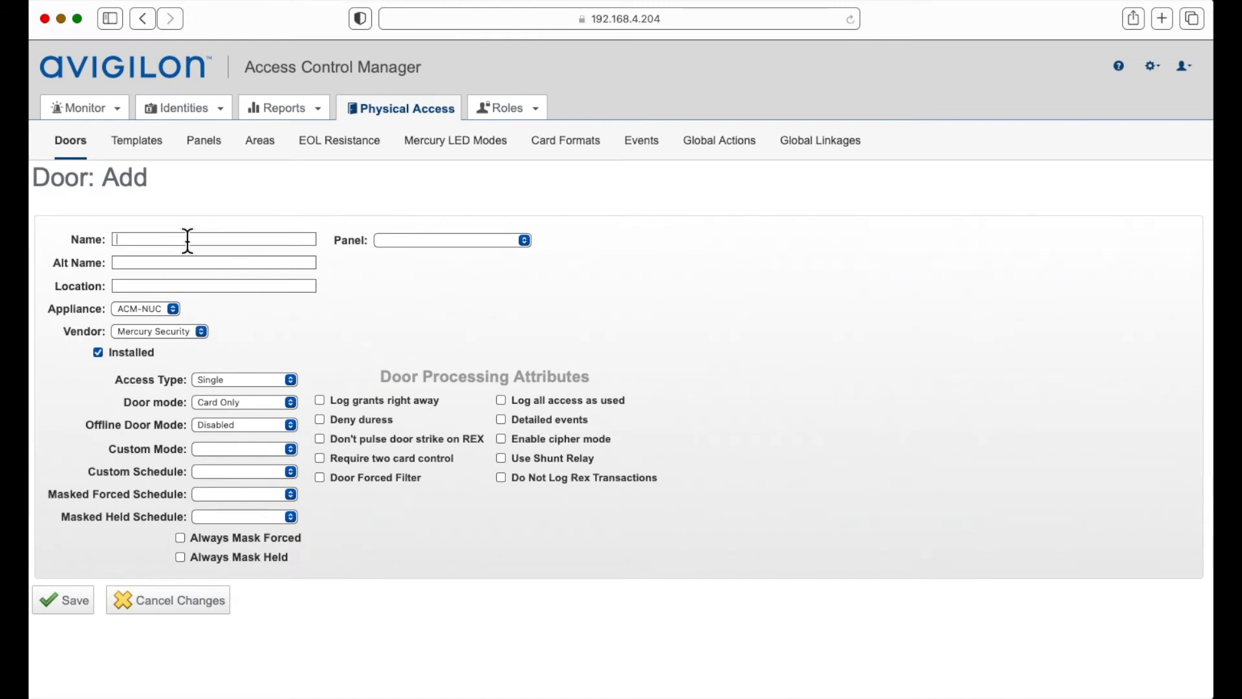
{"action": "type", "text": "ADA Door test"}
{"action": "left_click", "coordinate": [492, 240]}
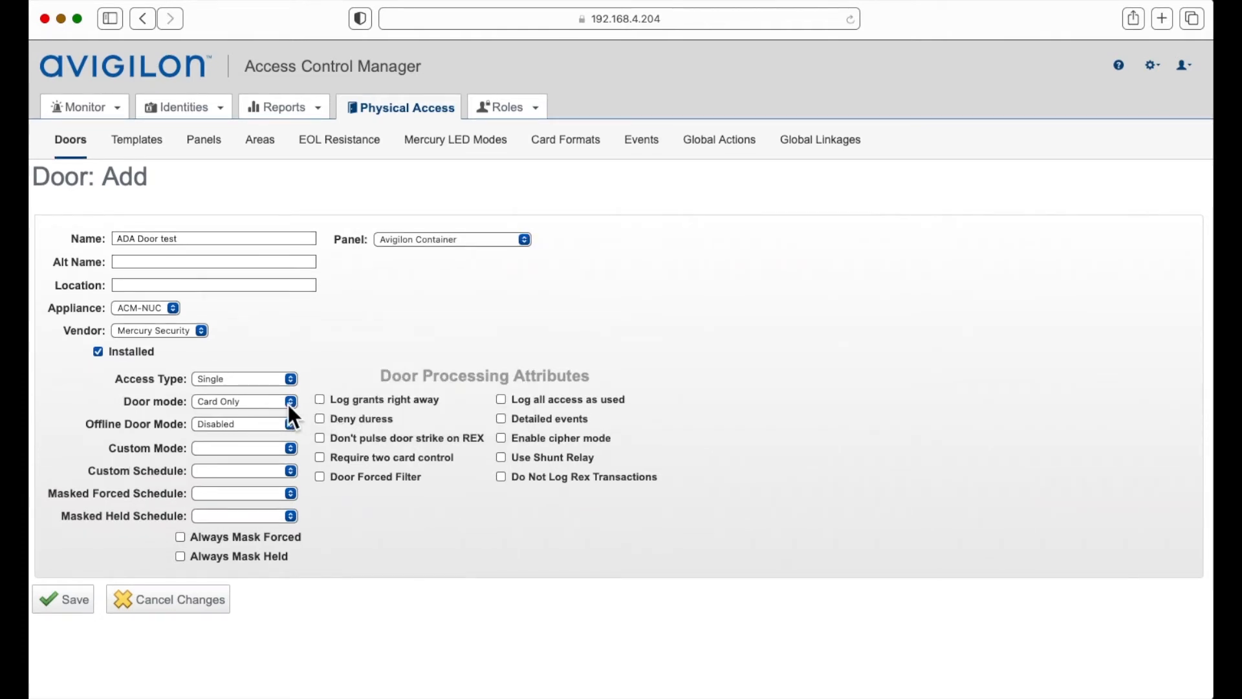
Set the door's custom mode to Unlocked on the Weekday schedule, enable Log grants right away, and save the door
{"action": "left_click", "coordinate": [264, 449]}
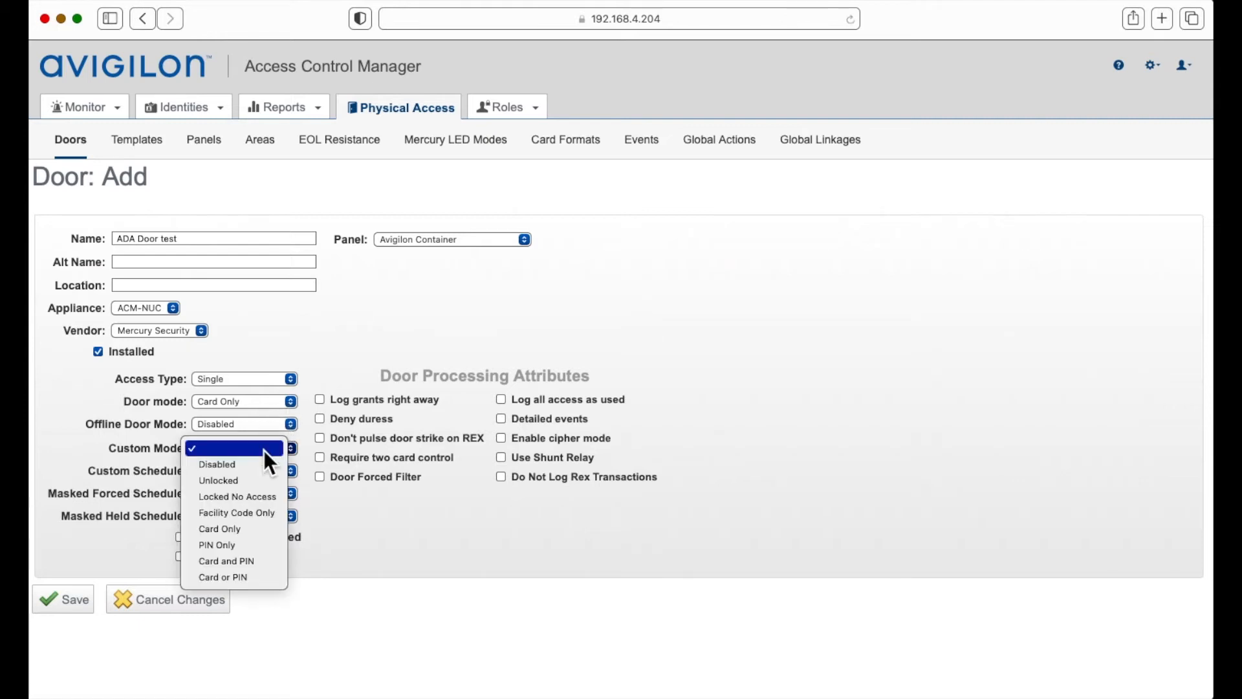
{"action": "left_click", "coordinate": [242, 486]}
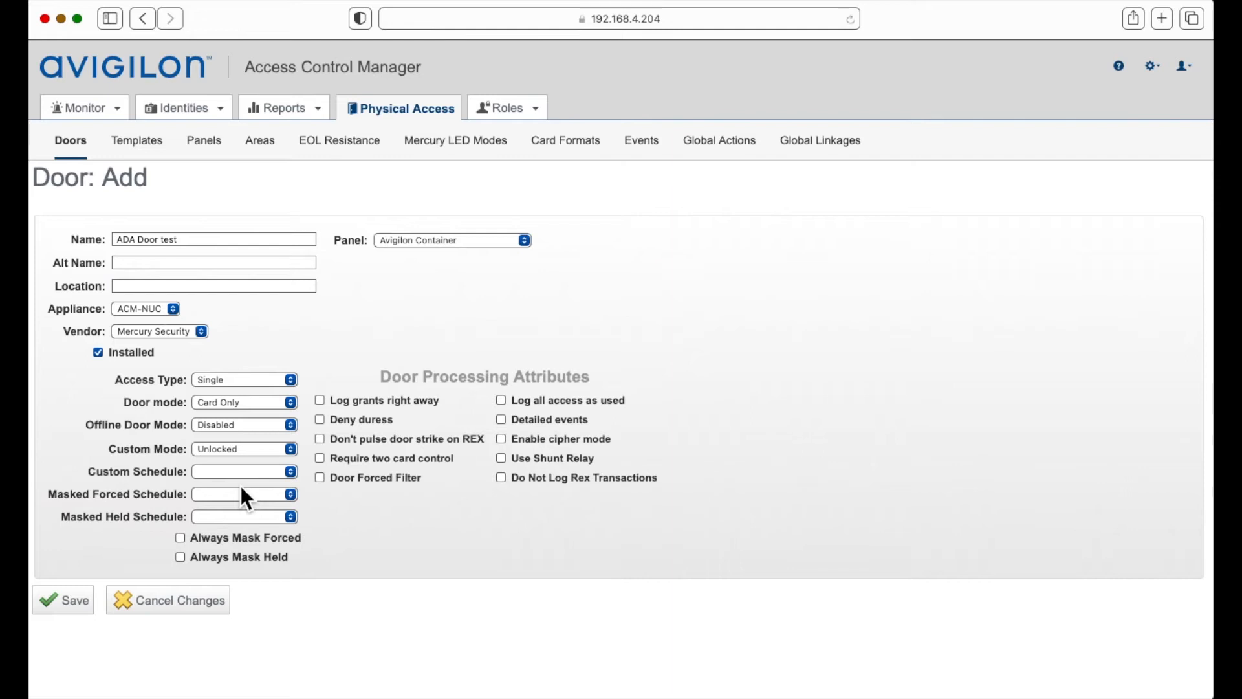
{"action": "left_click", "coordinate": [244, 476]}
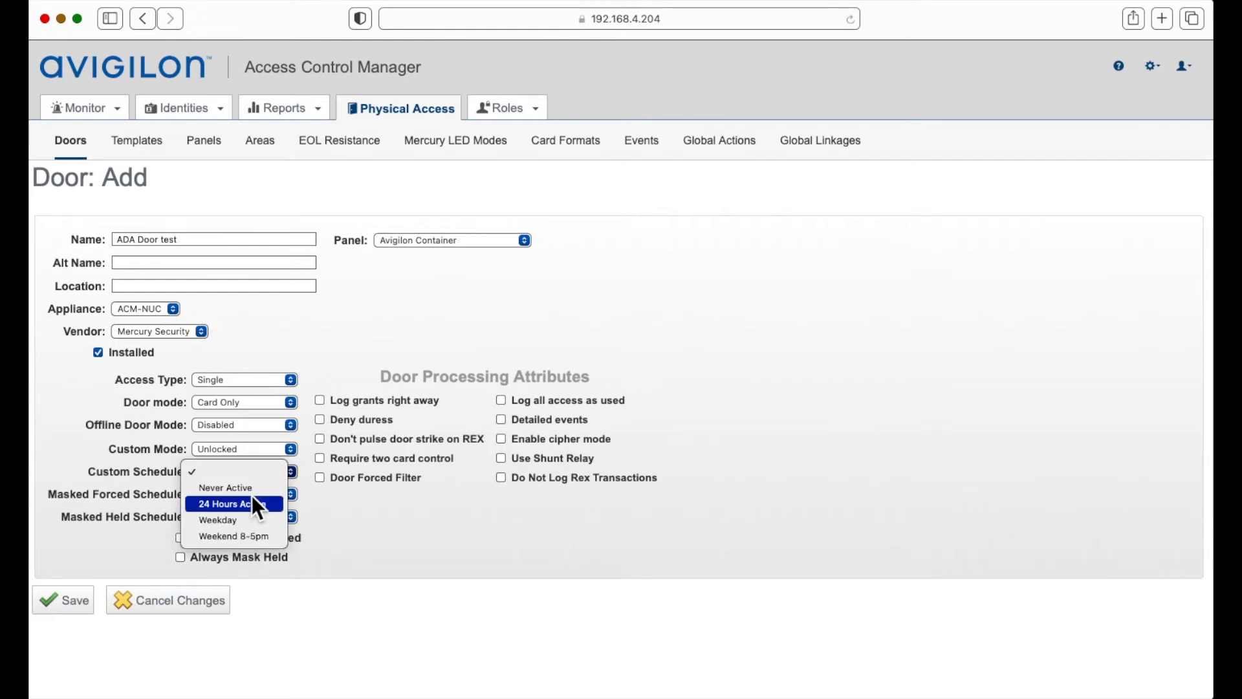
{"action": "left_click", "coordinate": [251, 521]}
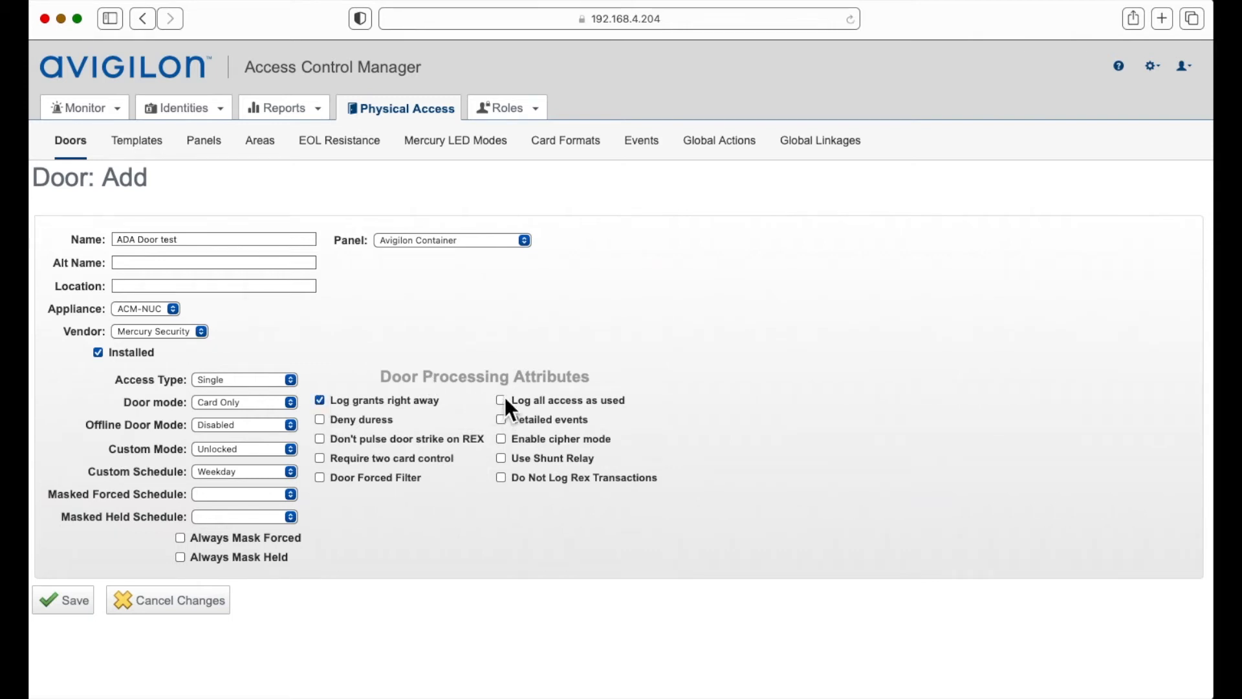
{"action": "left_click", "coordinate": [68, 596]}
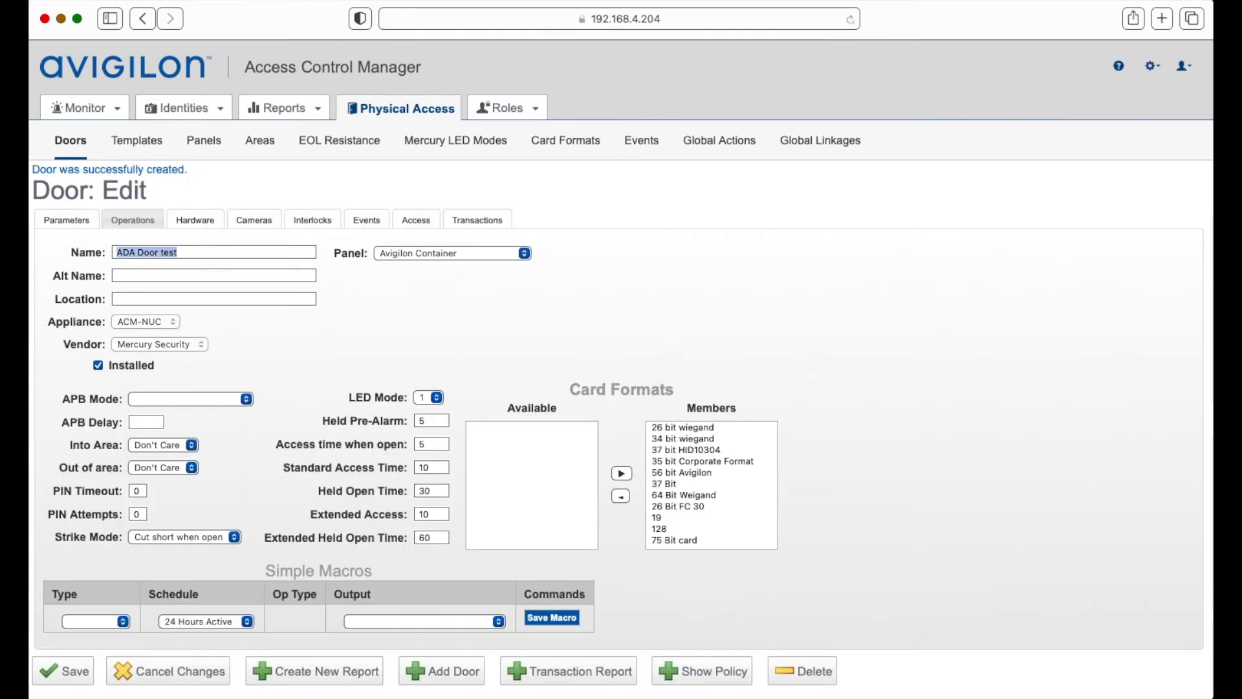
Assign the subpanel 0 Address 1 reader, door position input and strike output to the door's hardware, and save
{"action": "left_click", "coordinate": [192, 217]}
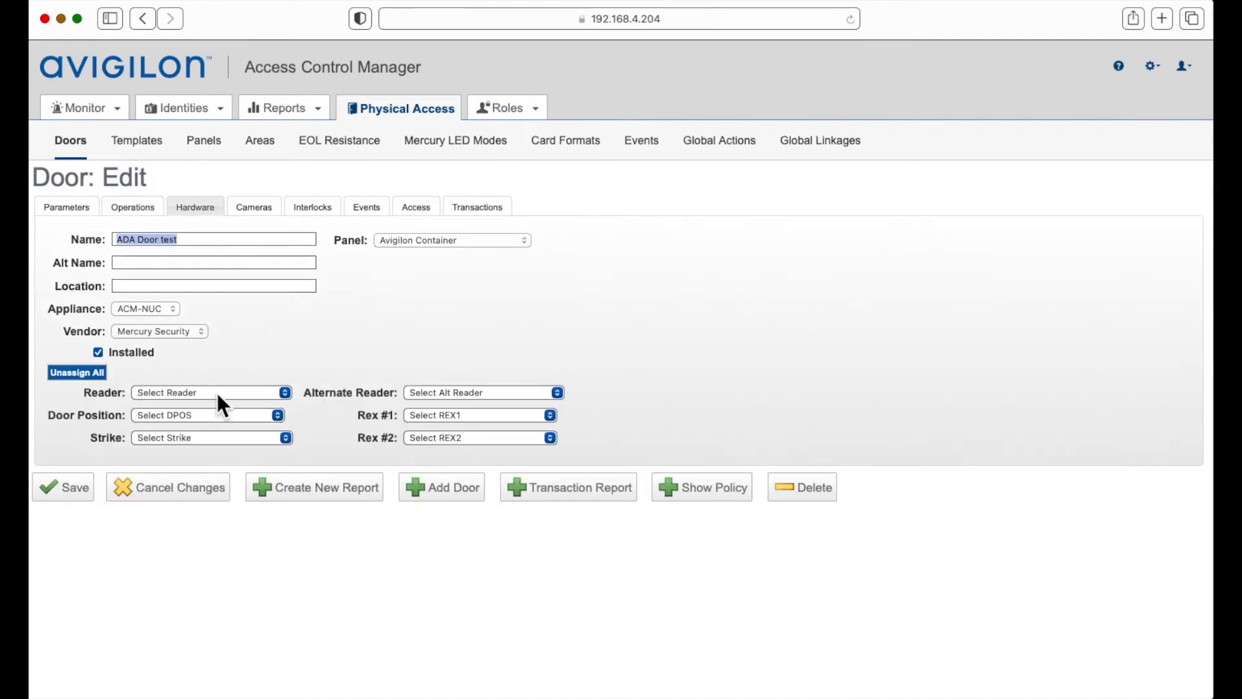
{"action": "left_click", "coordinate": [218, 393]}
{"action": "left_click", "coordinate": [216, 409]}
{"action": "left_click", "coordinate": [235, 415]}
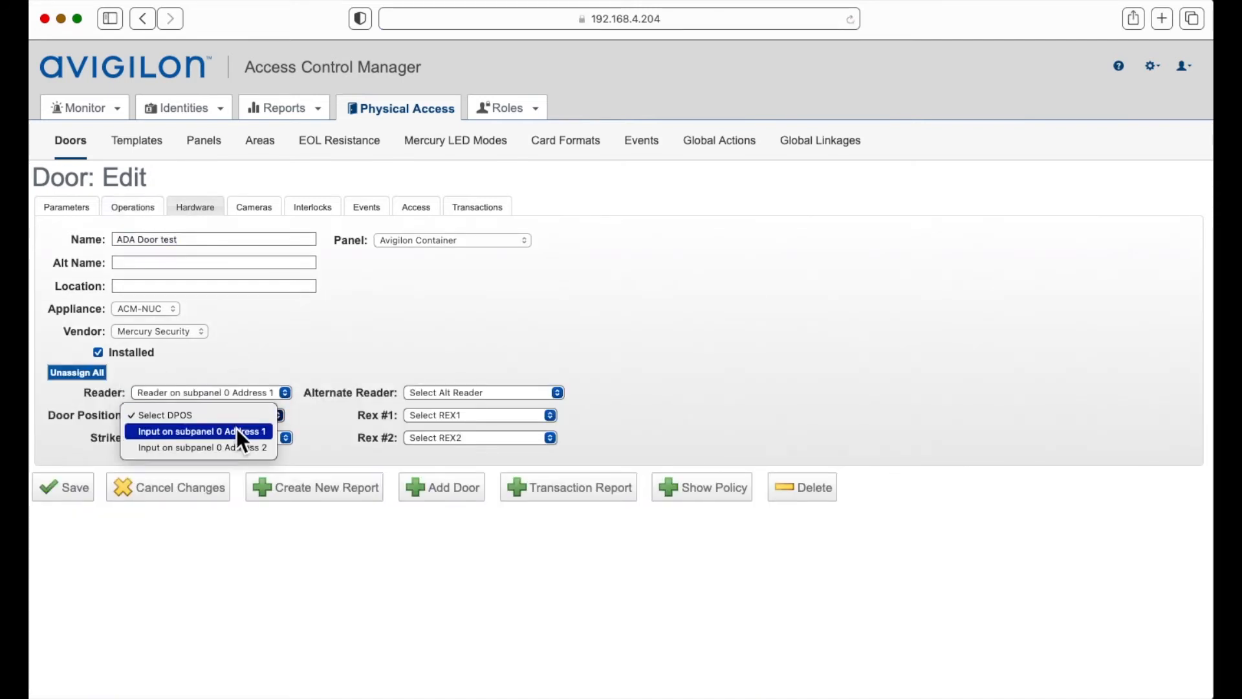
{"action": "left_click", "coordinate": [237, 432]}
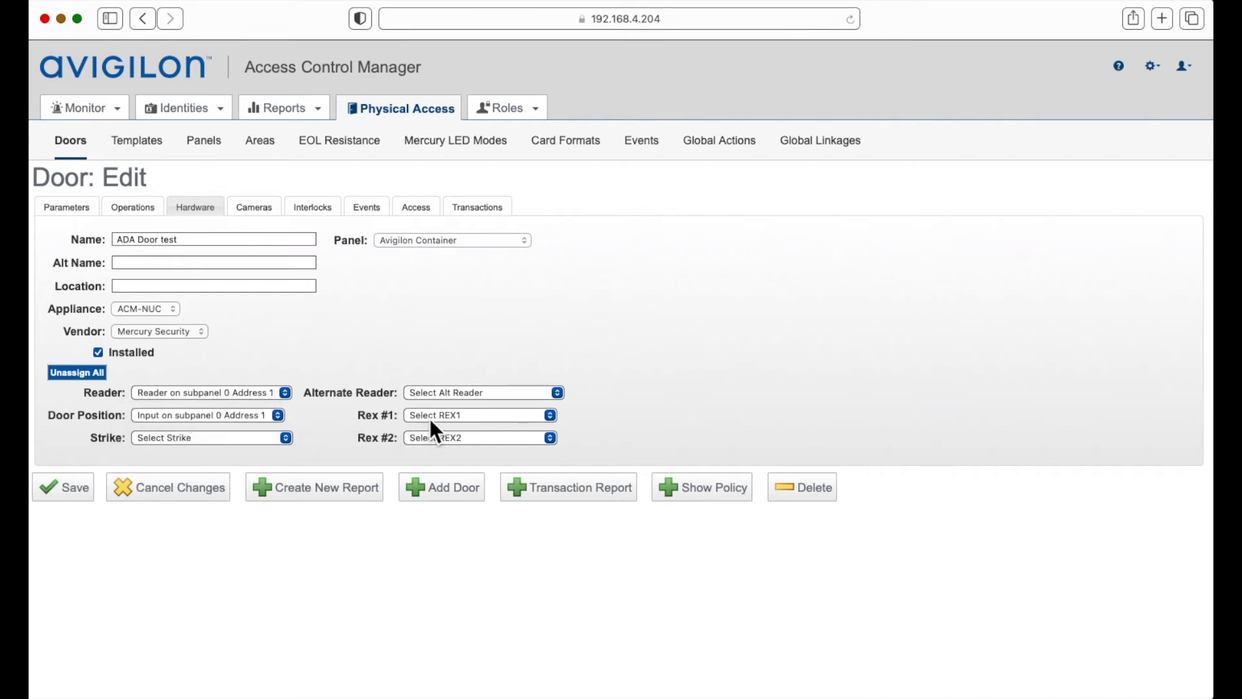
{"action": "left_click", "coordinate": [213, 438]}
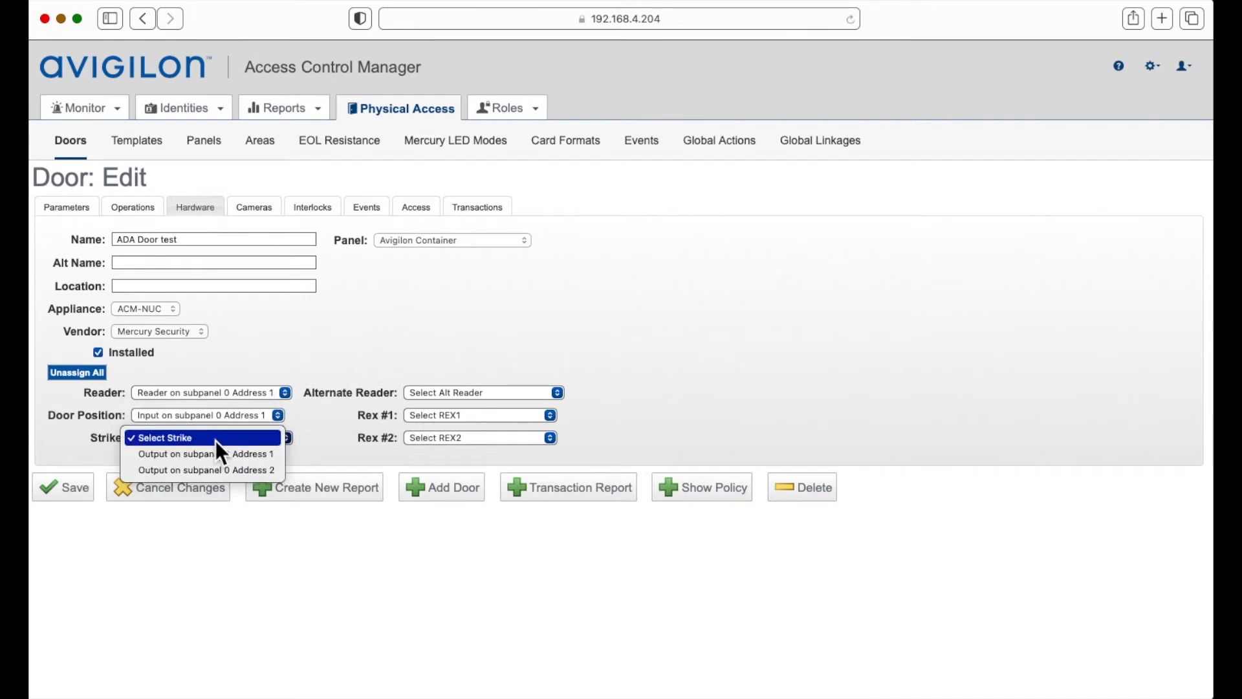
{"action": "left_click", "coordinate": [218, 454]}
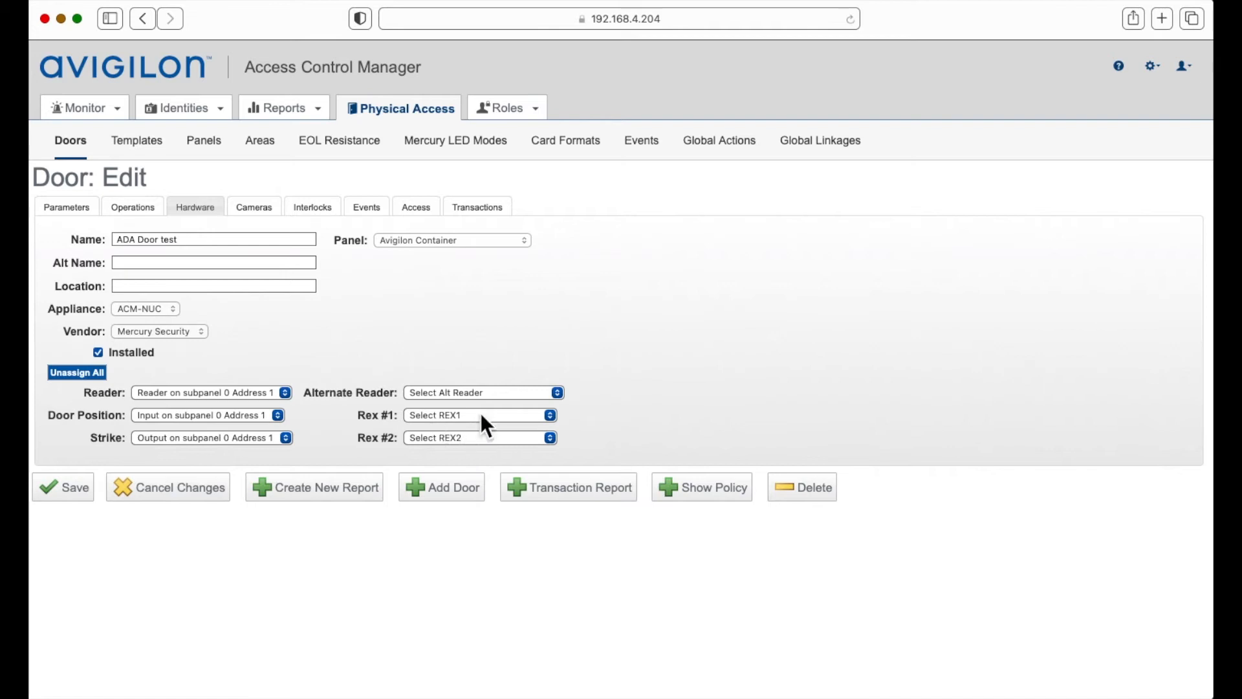
{"action": "left_click", "coordinate": [73, 489]}
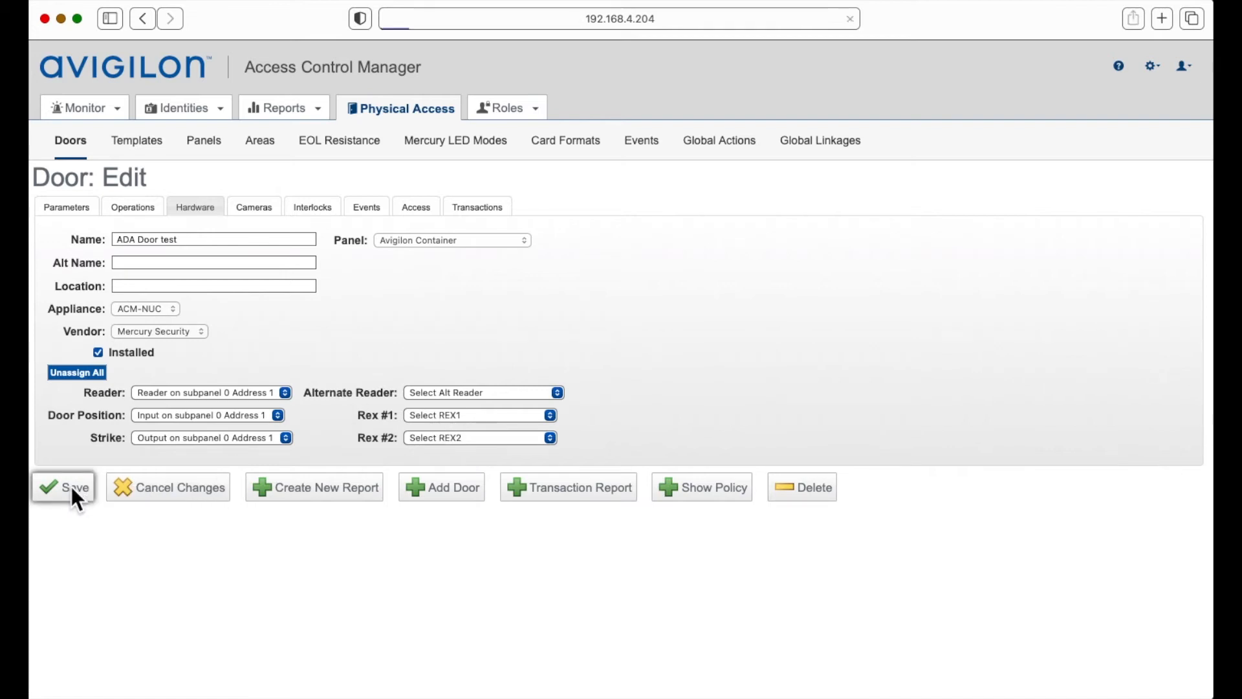
Open the Address 2 input on the Avigilon Container panel's internal subpanel and rename it as ADA
{"action": "left_click", "coordinate": [203, 144]}
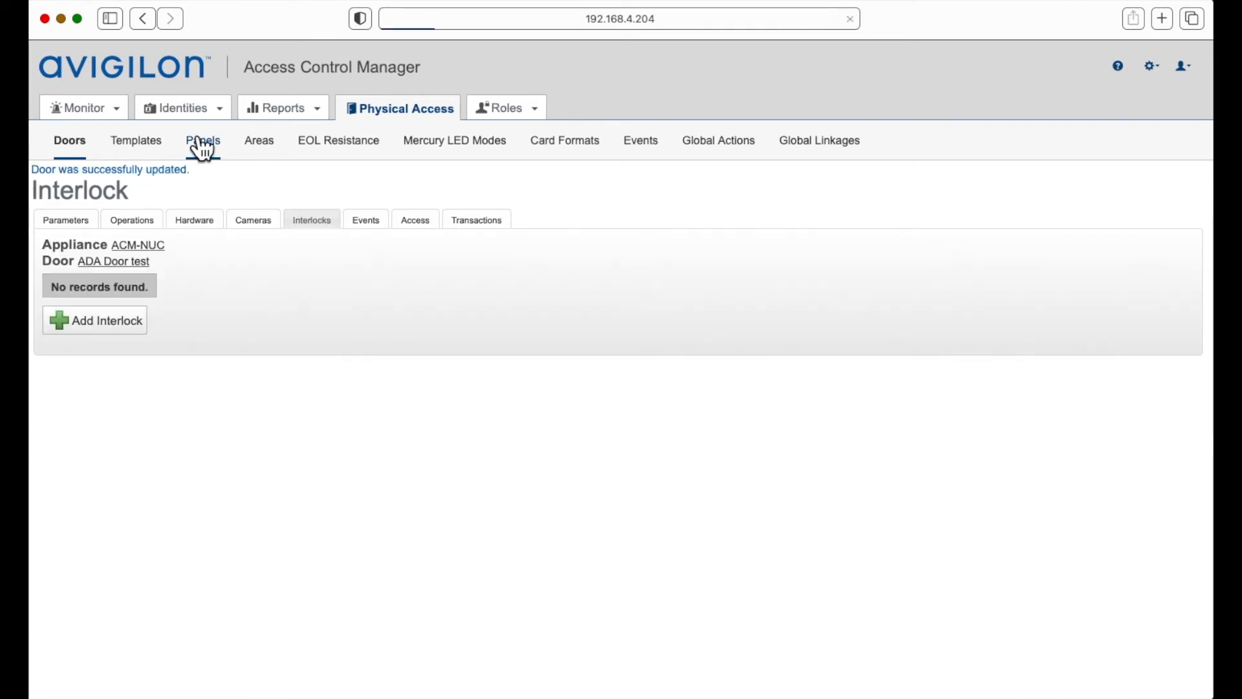
{"action": "left_click", "coordinate": [231, 267]}
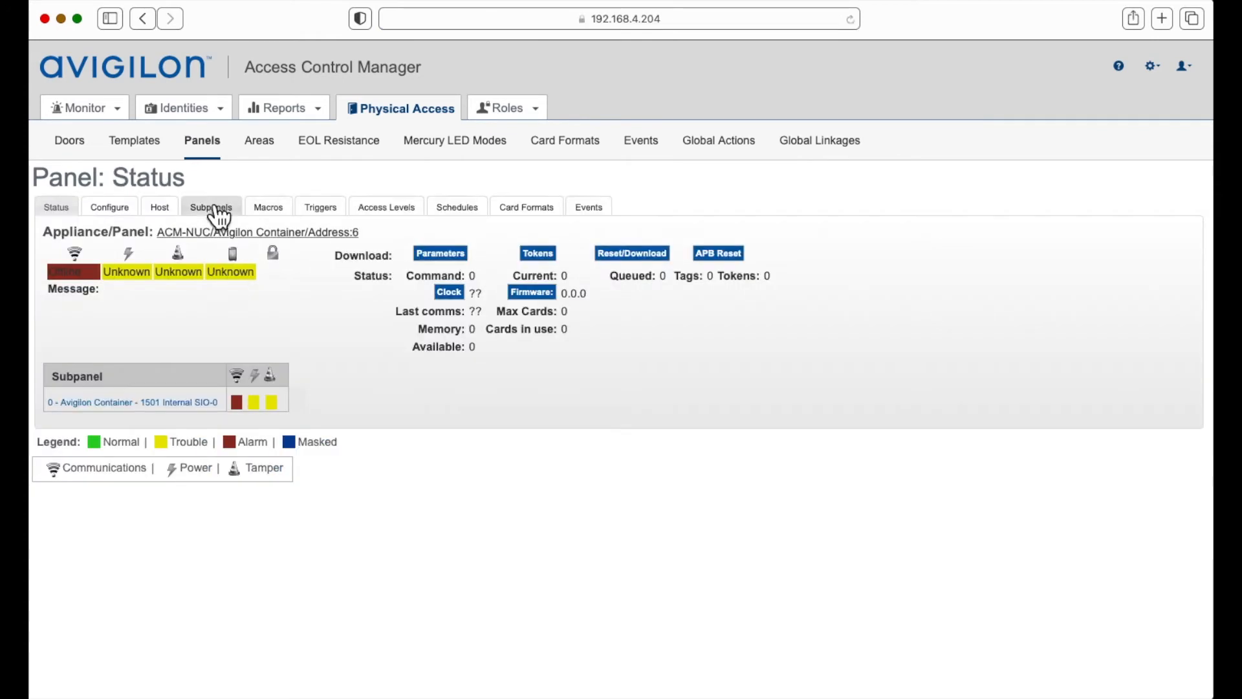
{"action": "left_click", "coordinate": [214, 207]}
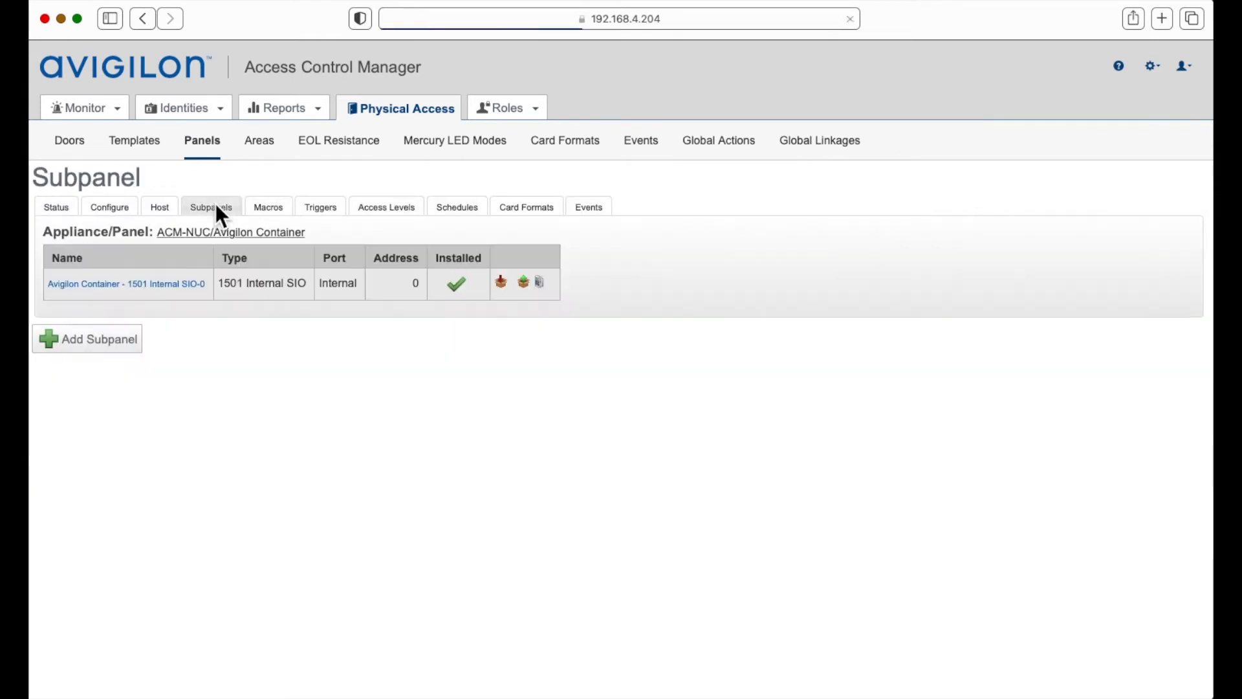
{"action": "left_click", "coordinate": [502, 282]}
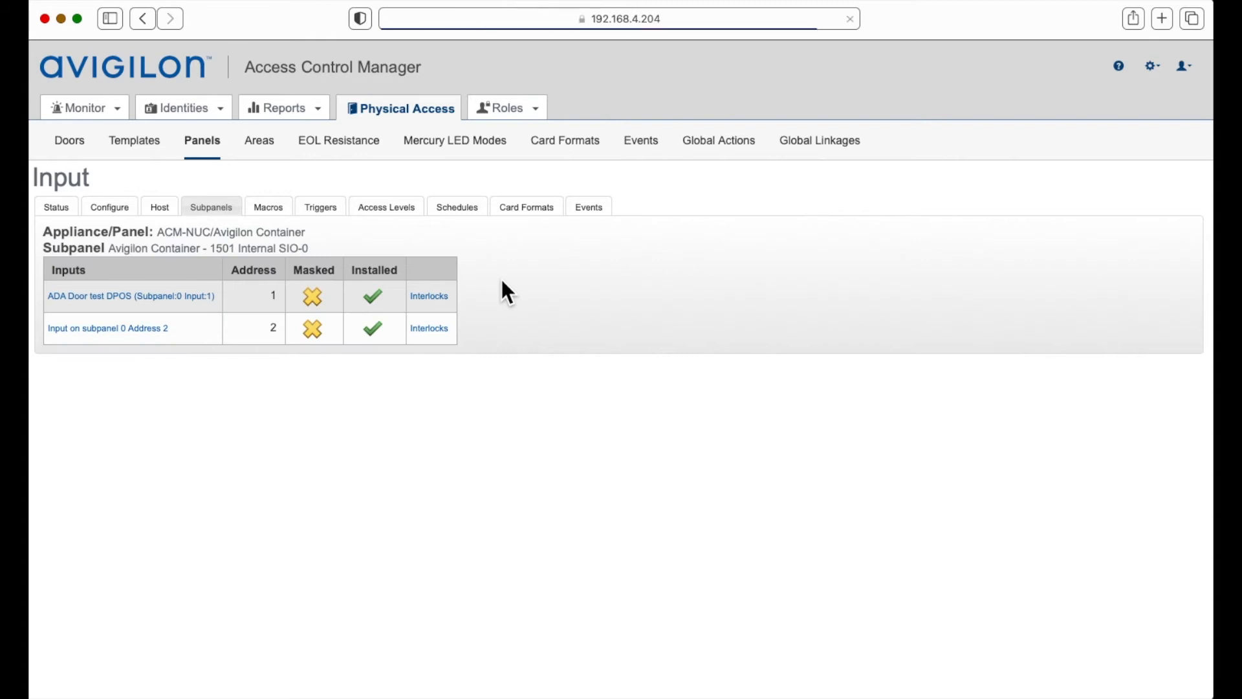
{"action": "left_click", "coordinate": [137, 328]}
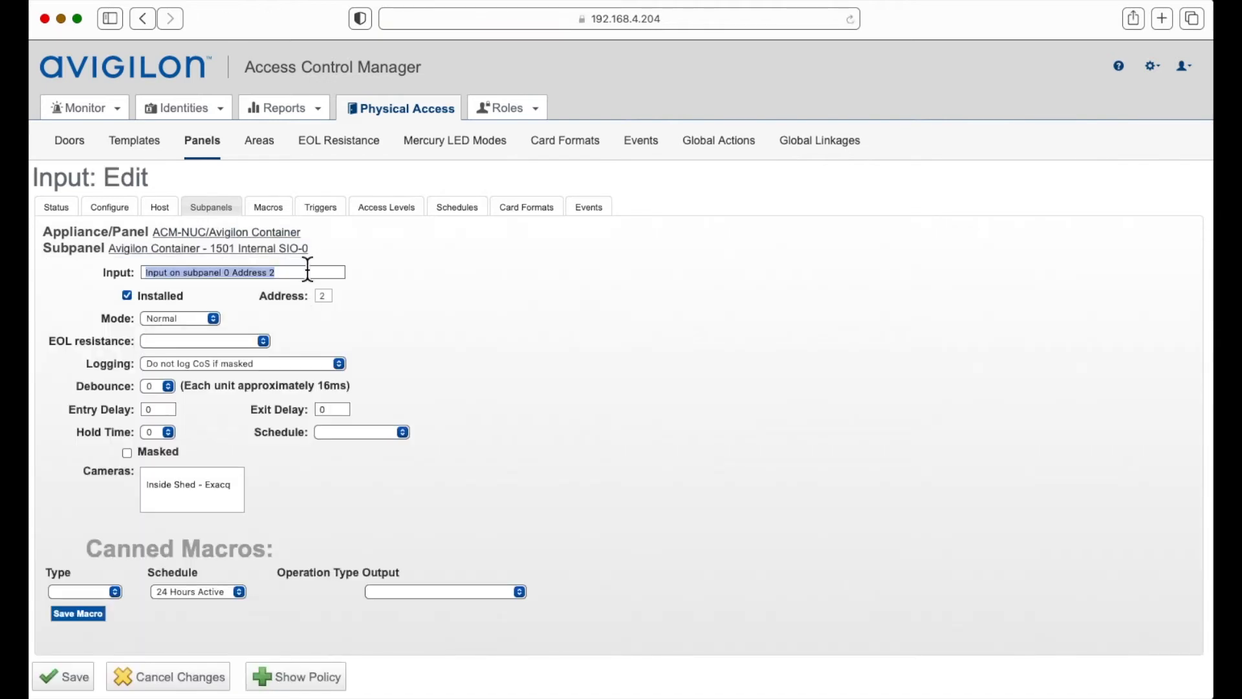
{"action": "left_click", "coordinate": [308, 270]}
{"action": "left_click_drag", "start_coordinate": [308, 270], "coordinate": [37, 272]}
{"action": "type", "text": "ADA"}
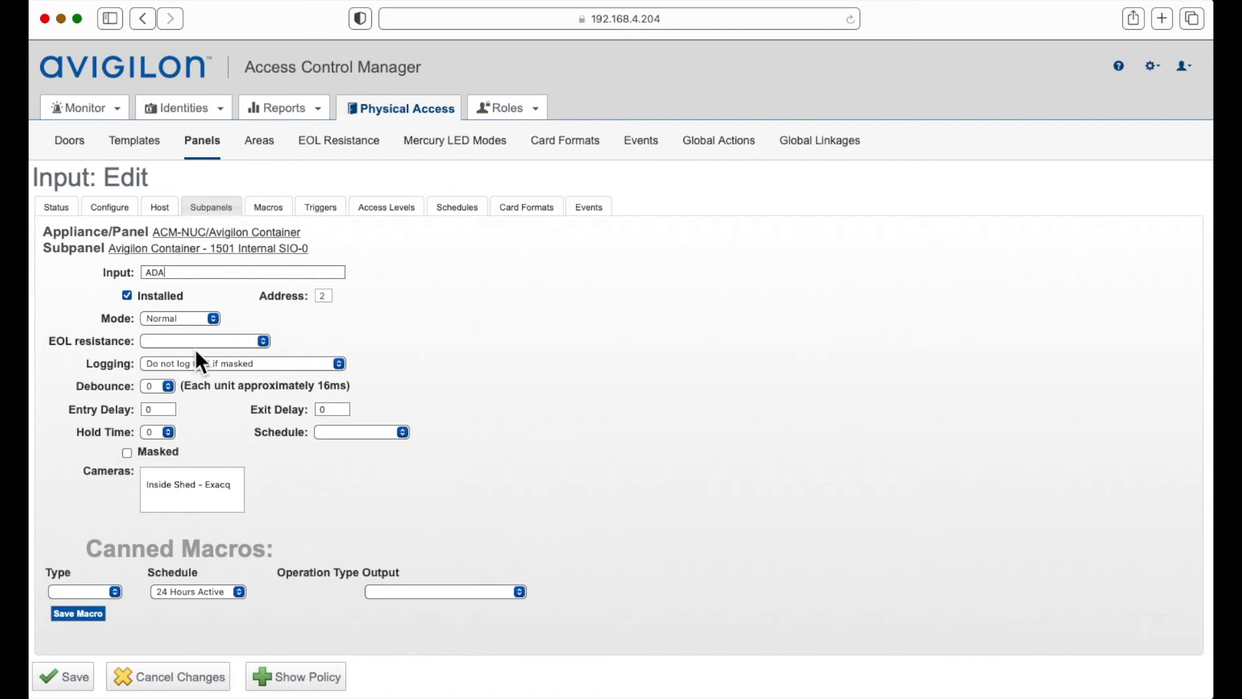
Save an Input Alarm macro on the Weekday schedule with Output on subpanel 0 Address 2, and save the ADA input
{"action": "left_click", "coordinate": [101, 591]}
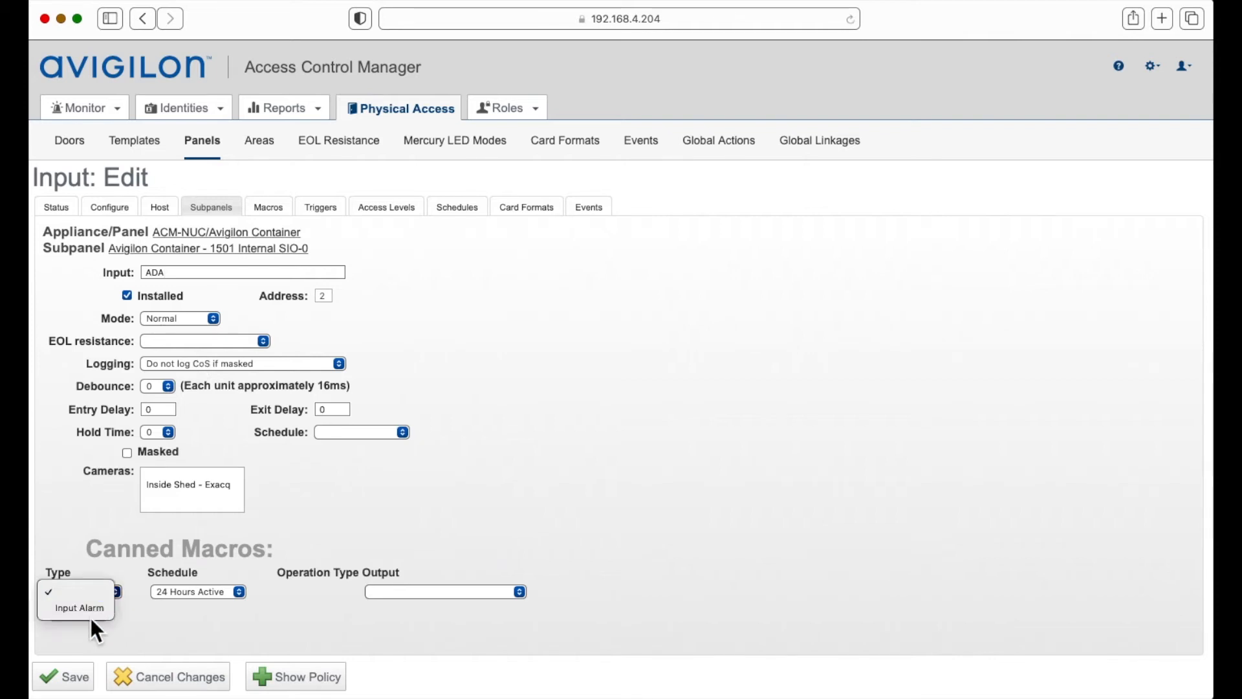
{"action": "left_click", "coordinate": [95, 612]}
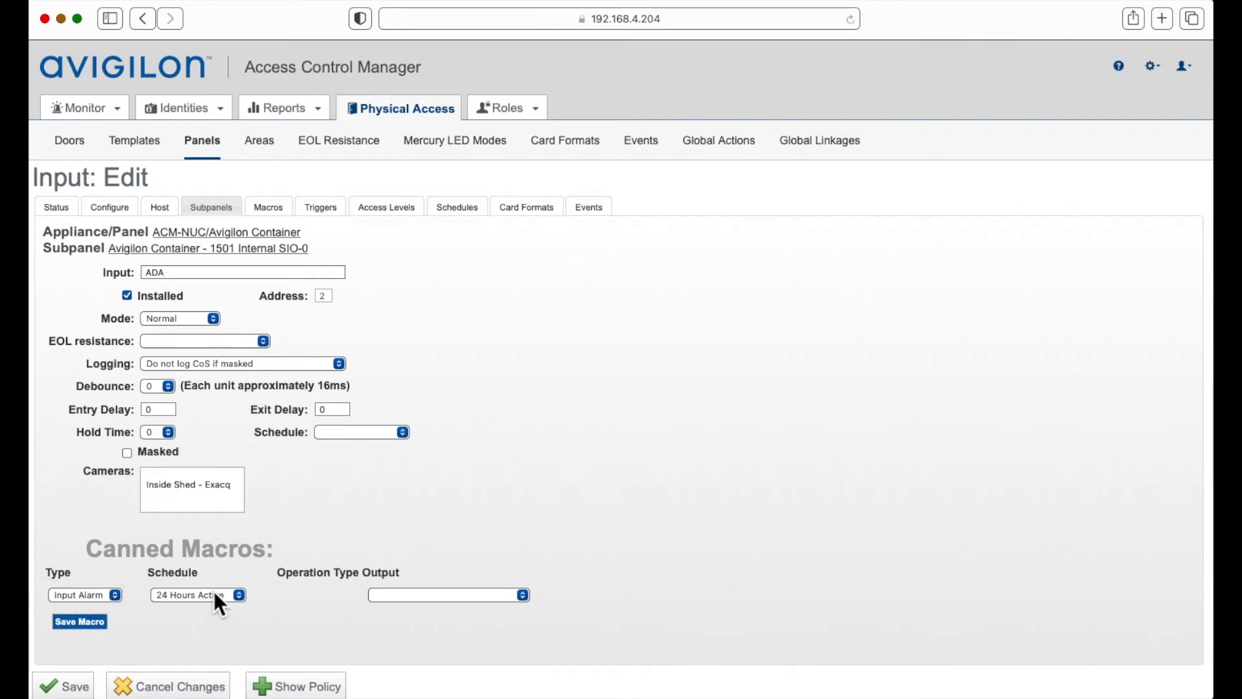
{"action": "left_click", "coordinate": [214, 594]}
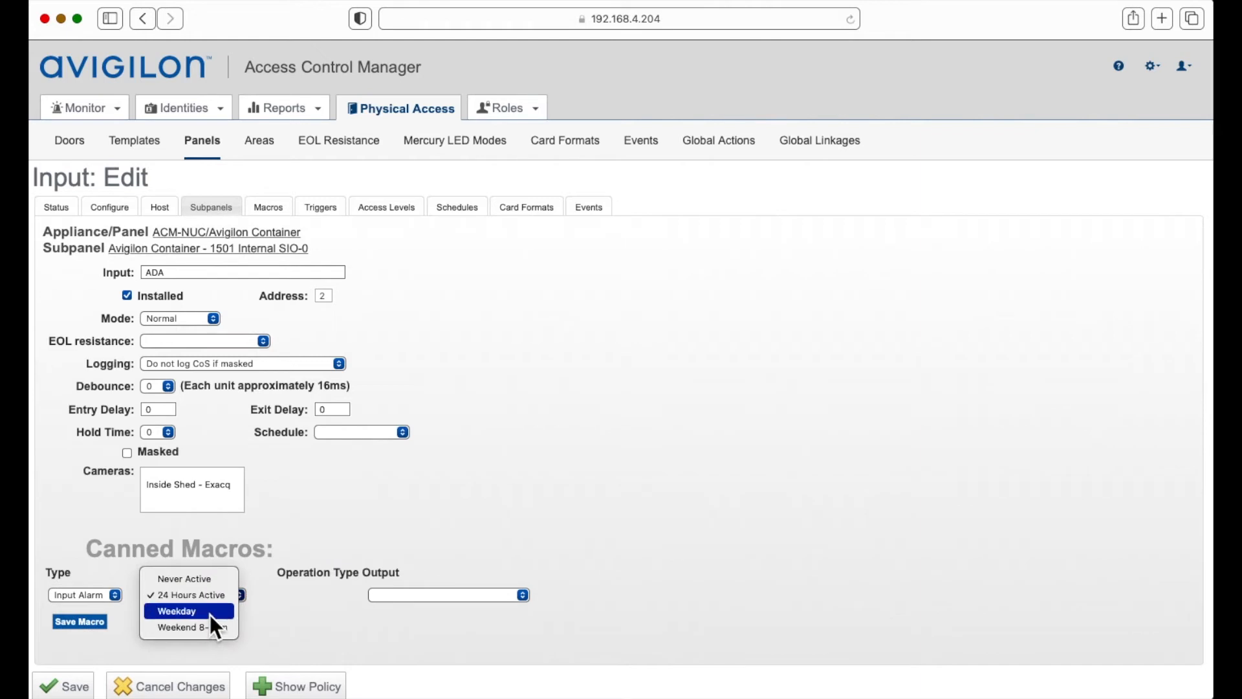
{"action": "left_click", "coordinate": [211, 612]}
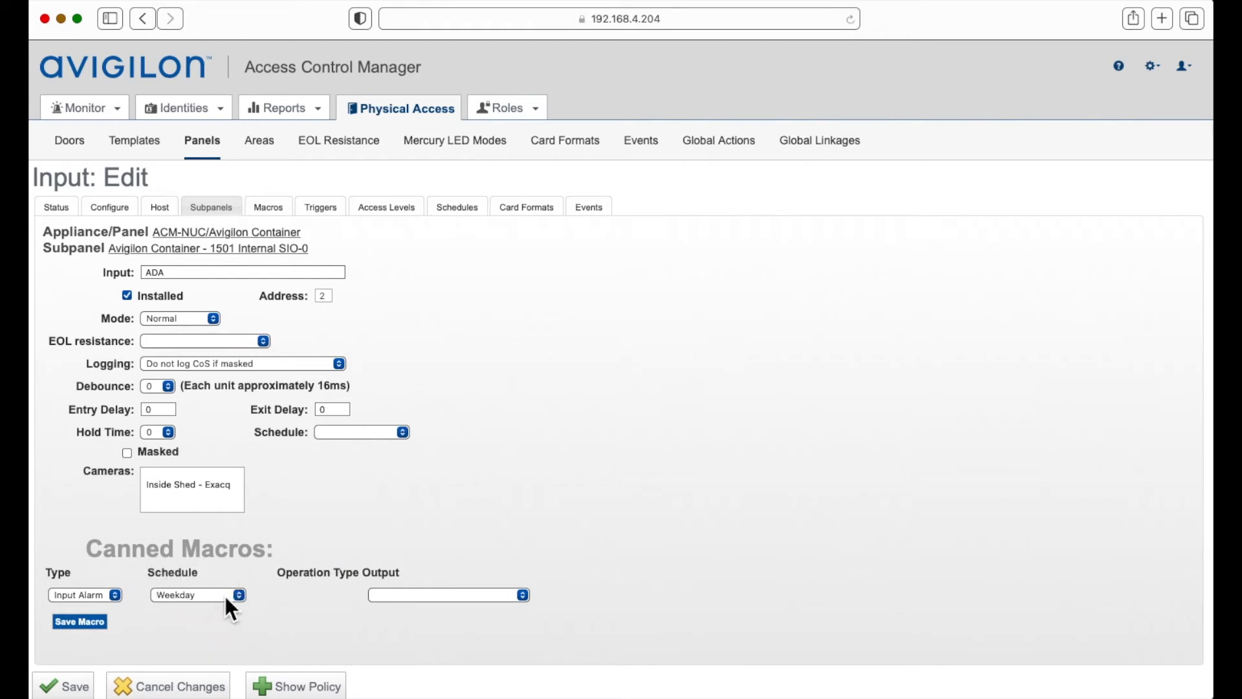
{"action": "left_click", "coordinate": [495, 594]}
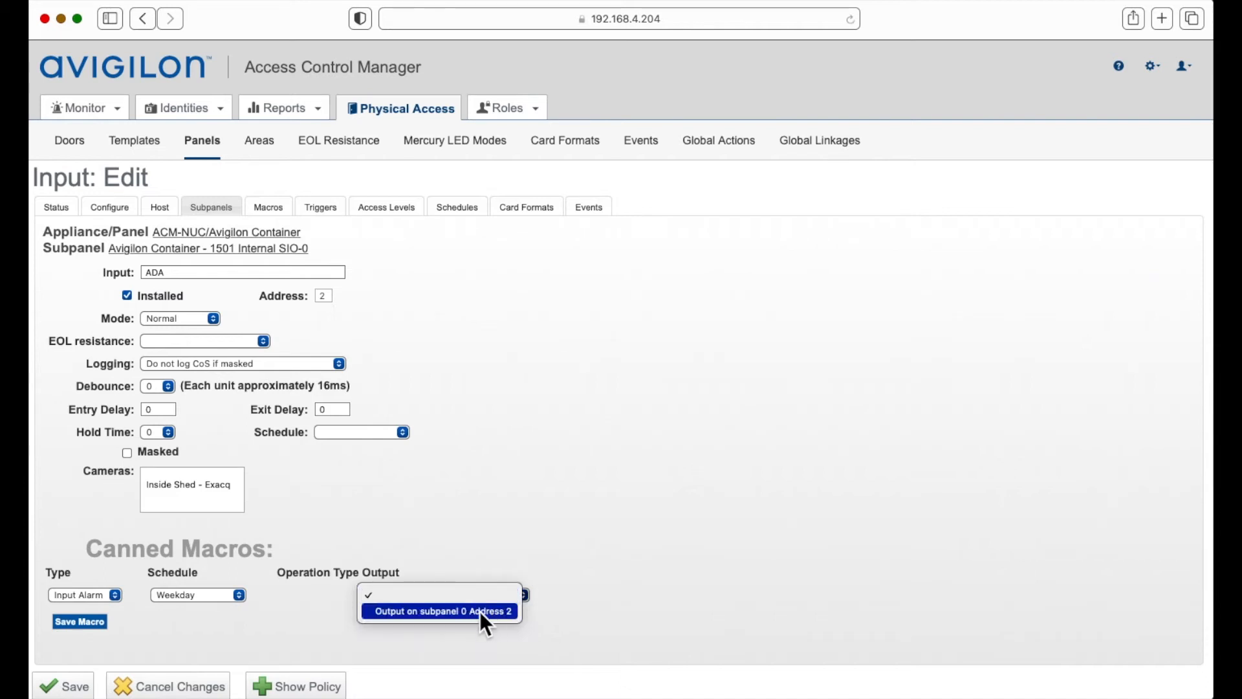
{"action": "left_click", "coordinate": [477, 612]}
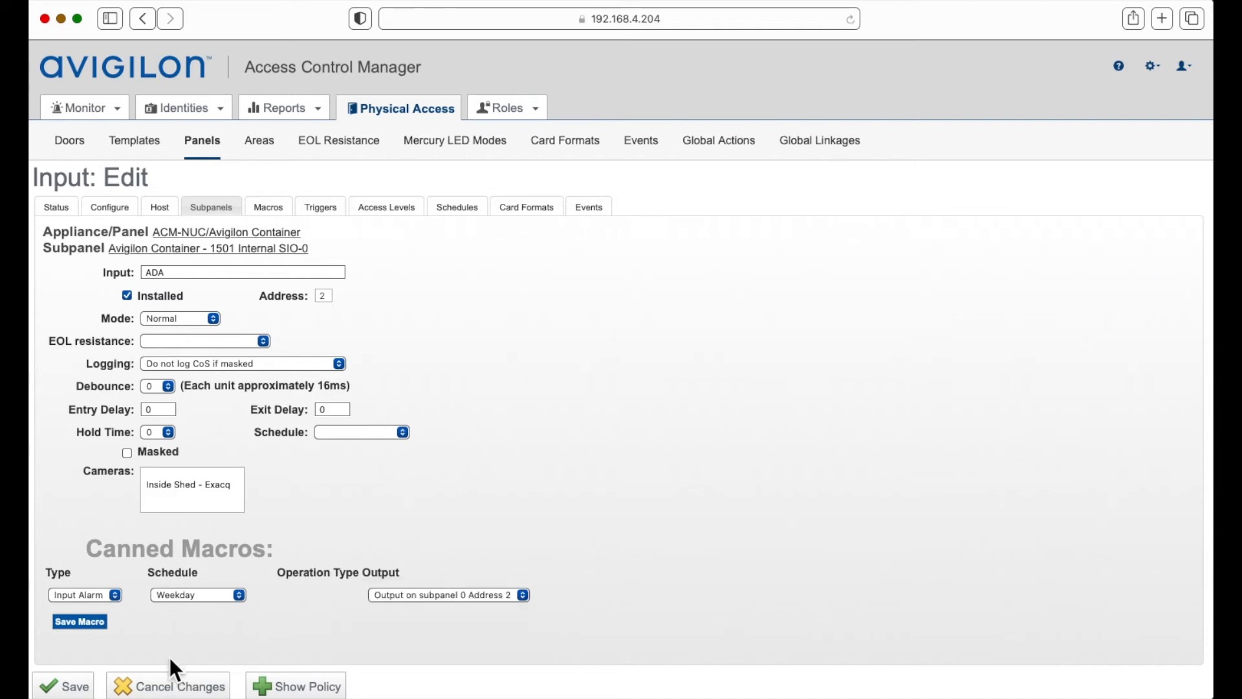
{"action": "left_click", "coordinate": [80, 623]}
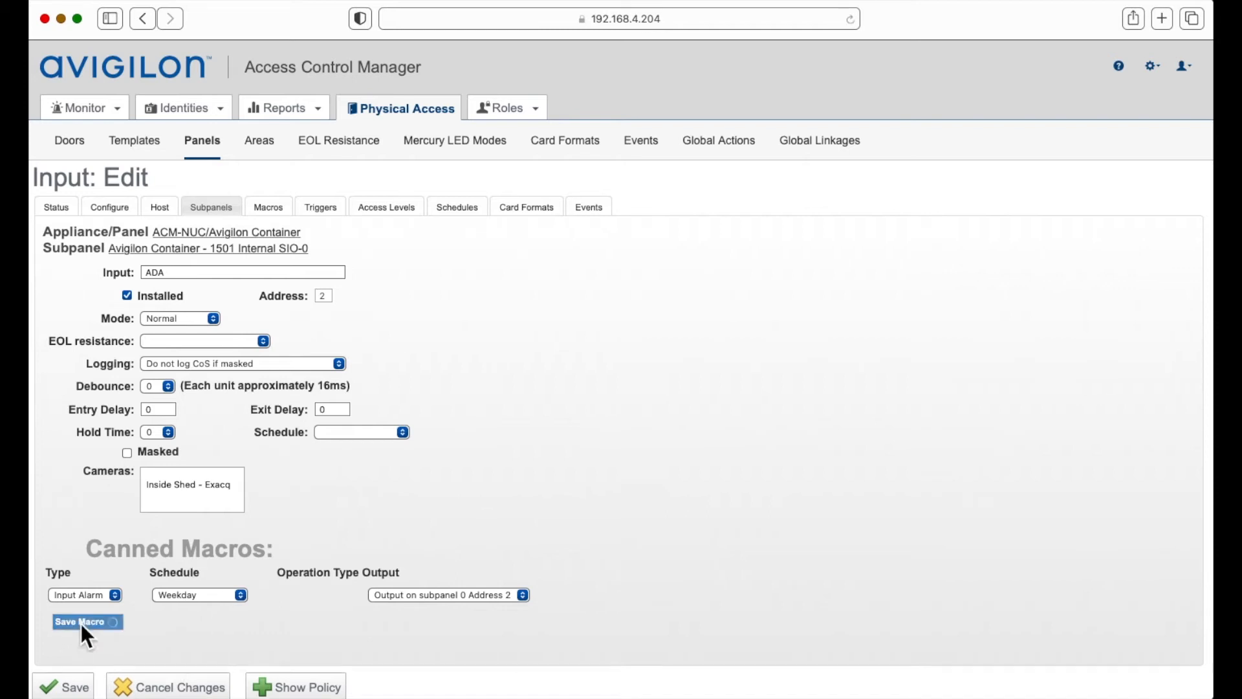
{"action": "left_click", "coordinate": [66, 680]}
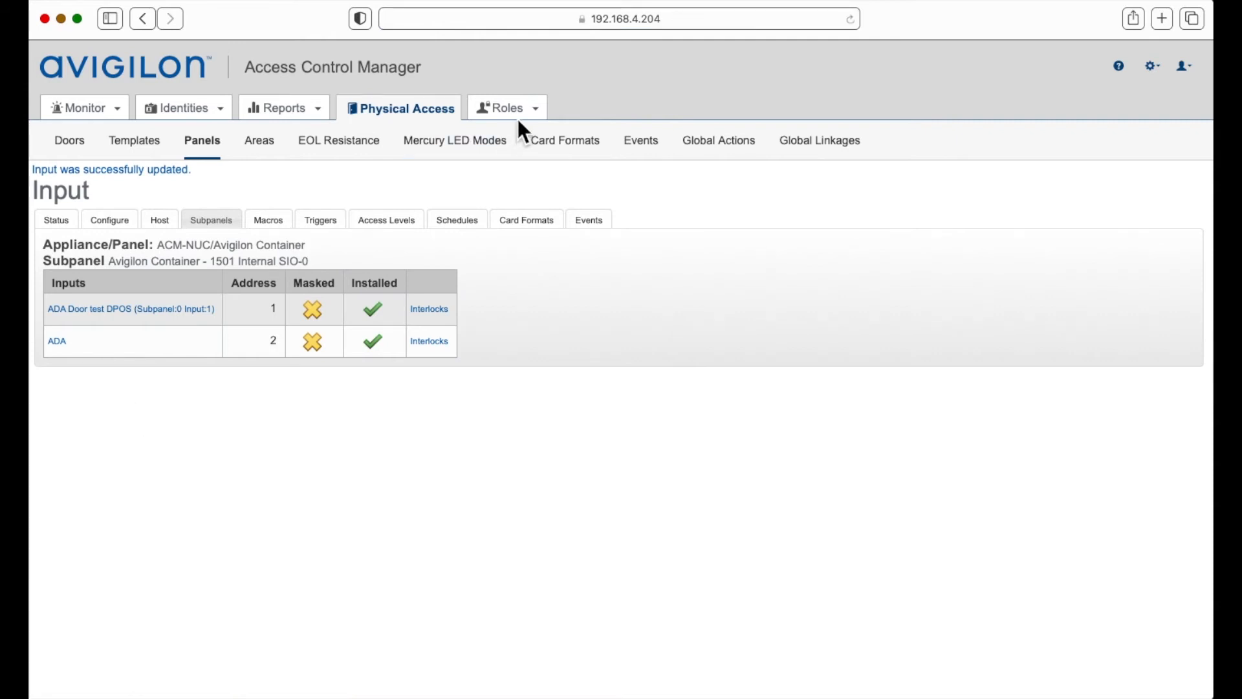
Start a new global action named Grant on the ACM-NUC appliance with the type Door Grant
{"action": "left_click", "coordinate": [742, 146]}
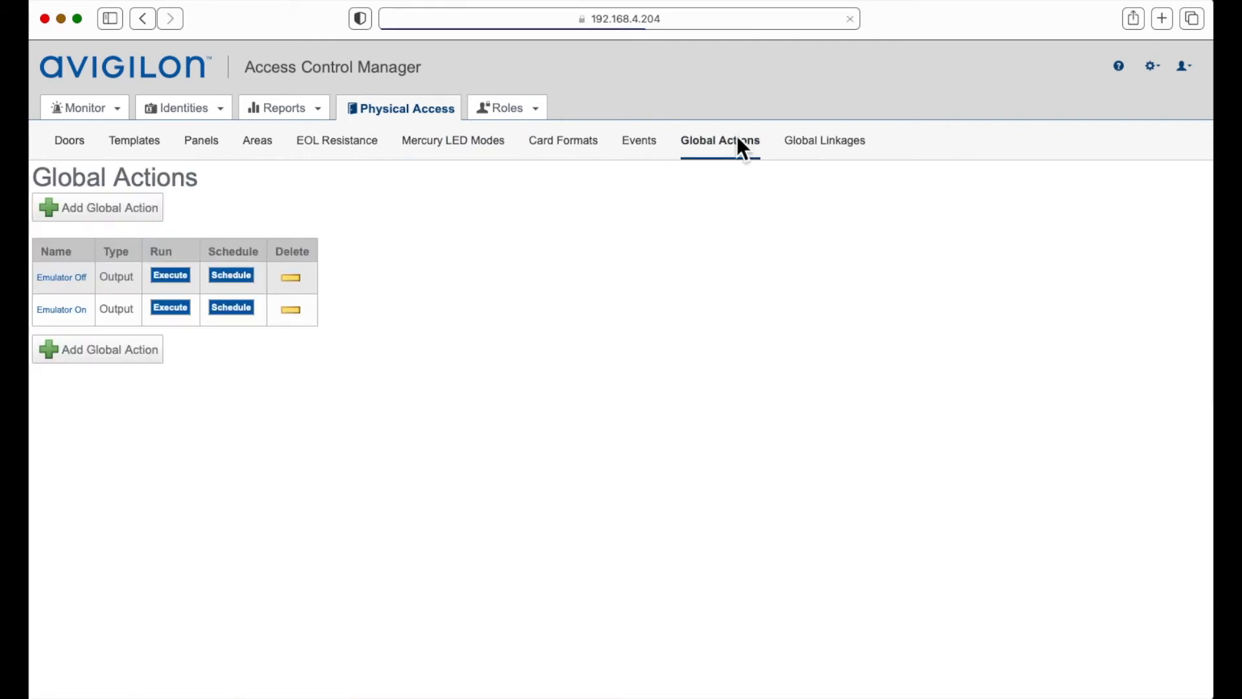
{"action": "left_click", "coordinate": [138, 360]}
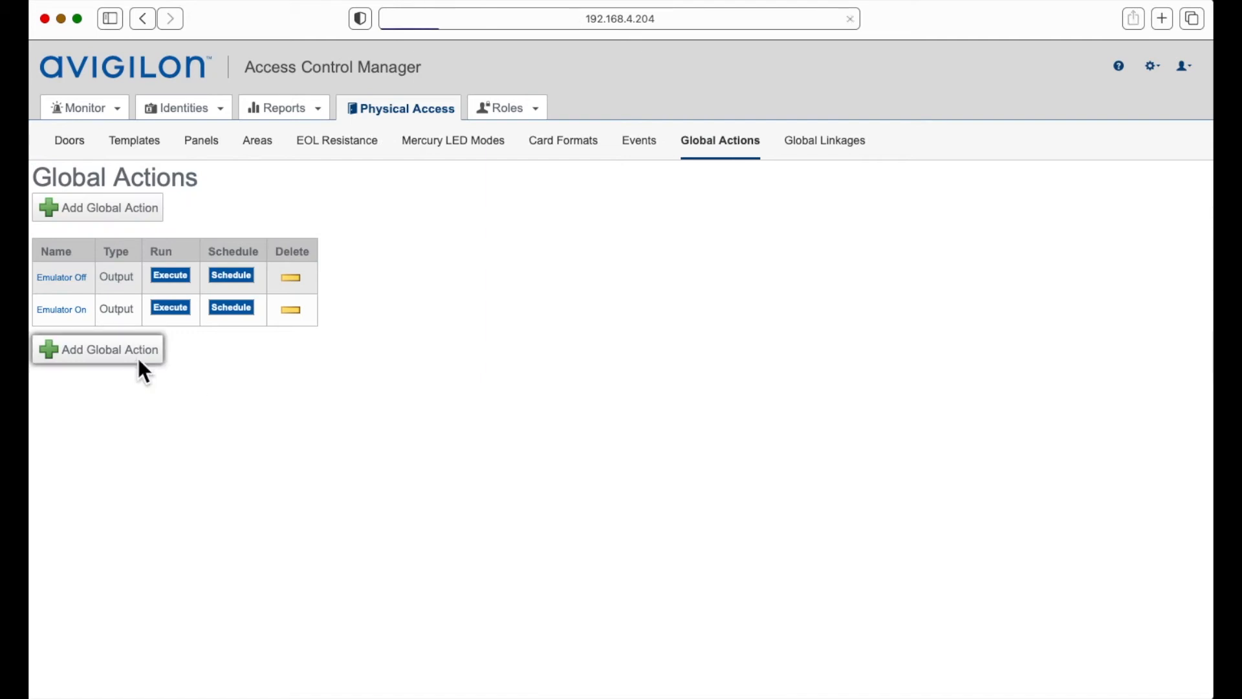
{"action": "left_click", "coordinate": [206, 240]}
{"action": "type", "text": "Grant"}
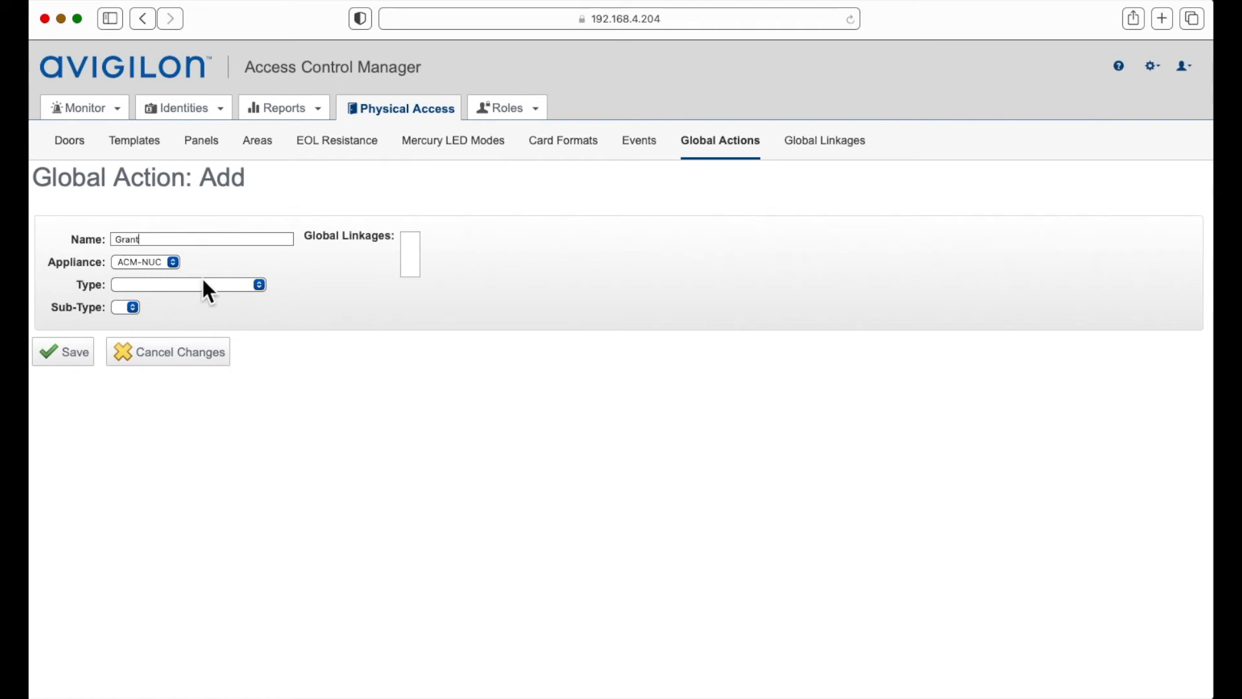
{"action": "left_click", "coordinate": [203, 279]}
{"action": "left_click", "coordinate": [188, 335]}
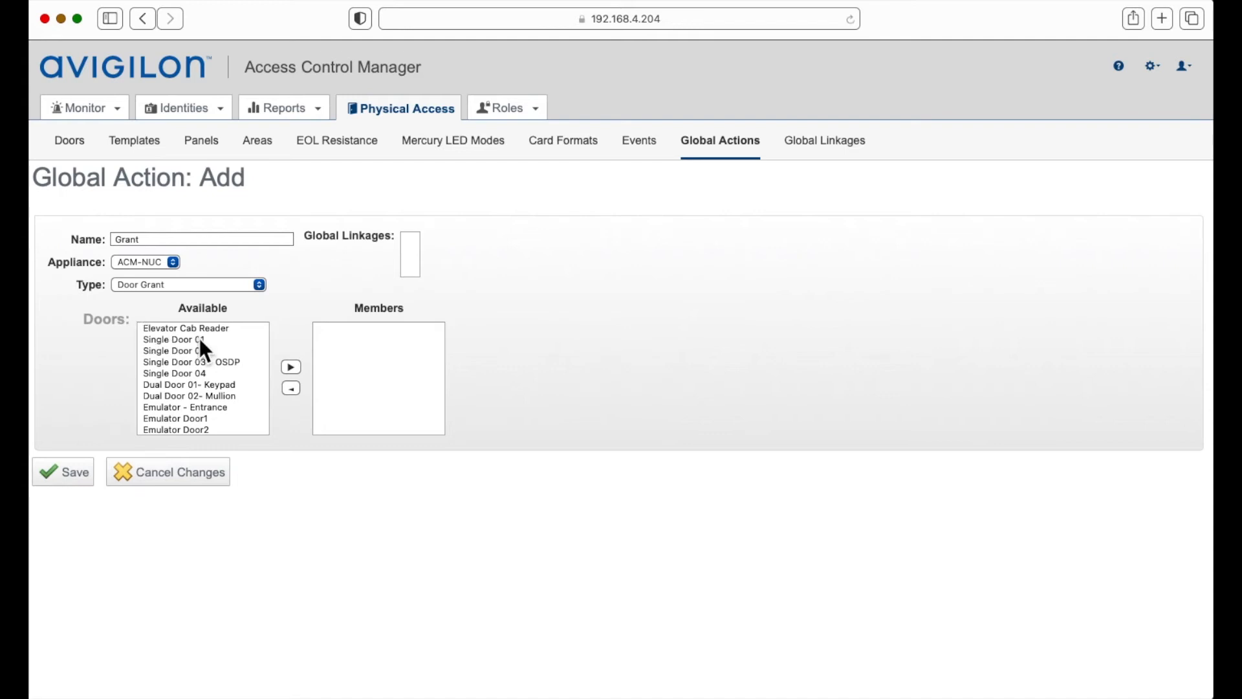
Add the ADA Door test door as a member of the Grant action and save it
{"action": "scroll", "coordinate": [229, 374], "scroll_direction": "down", "scroll_amount": 5}
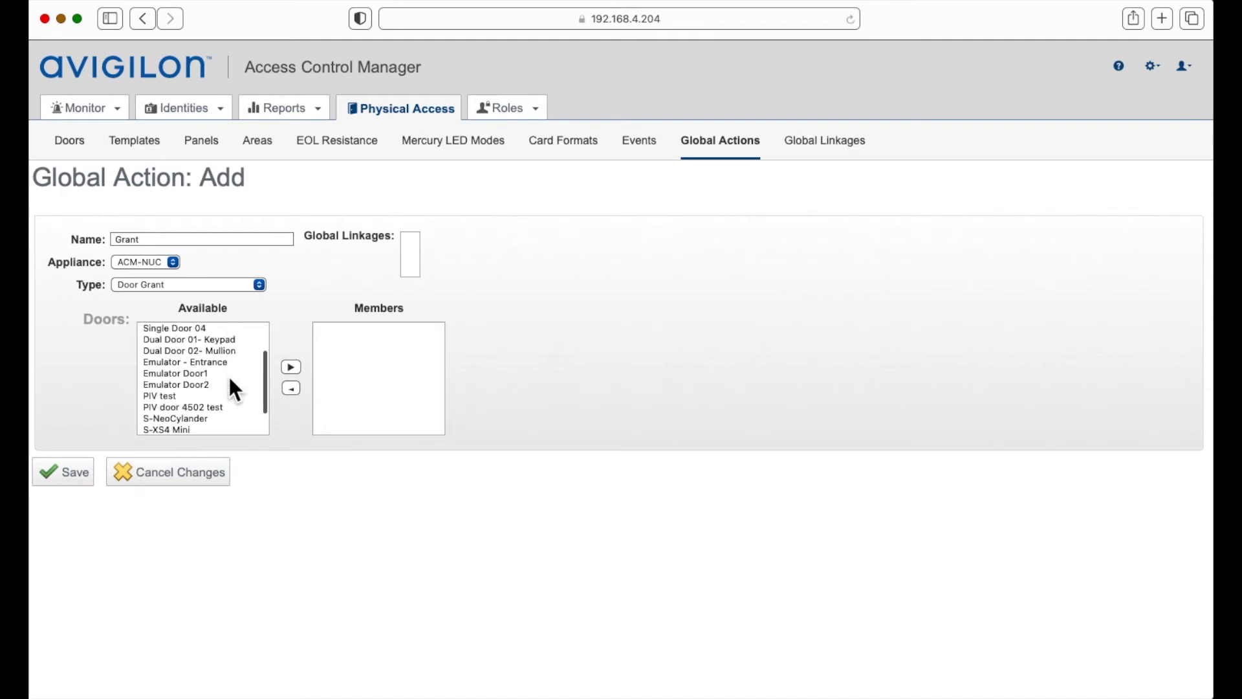
{"action": "left_click", "coordinate": [185, 429]}
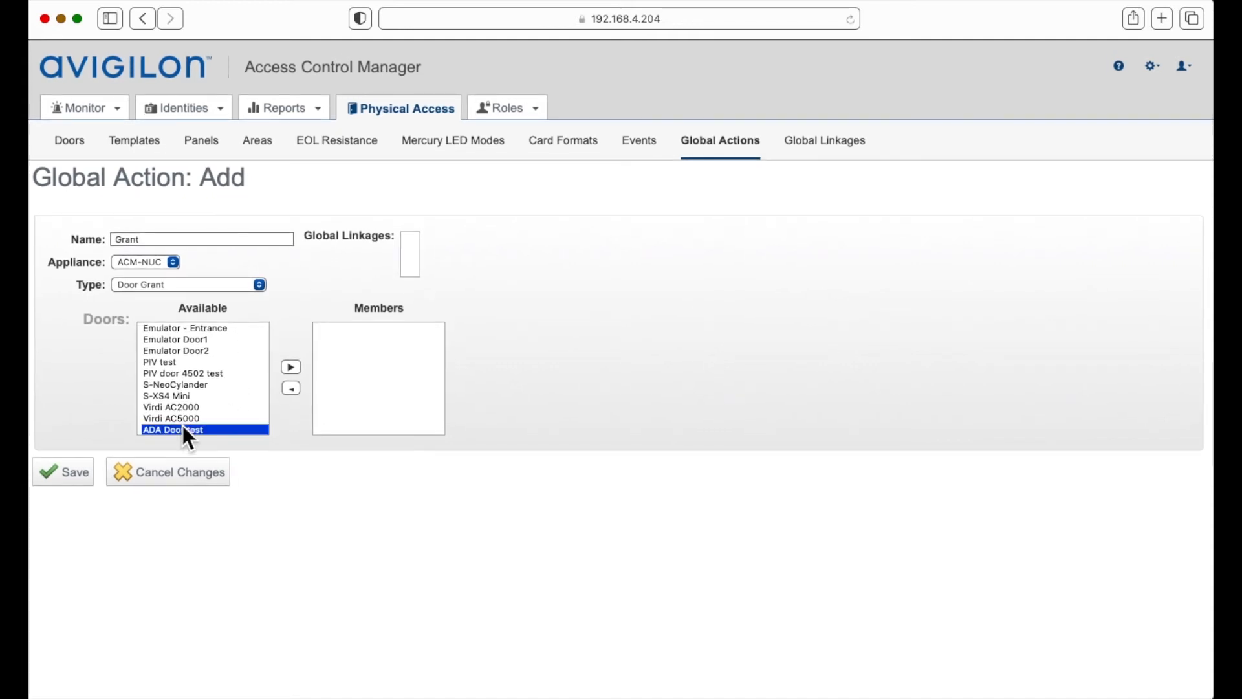
{"action": "left_click", "coordinate": [288, 370]}
{"action": "left_click", "coordinate": [69, 473]}
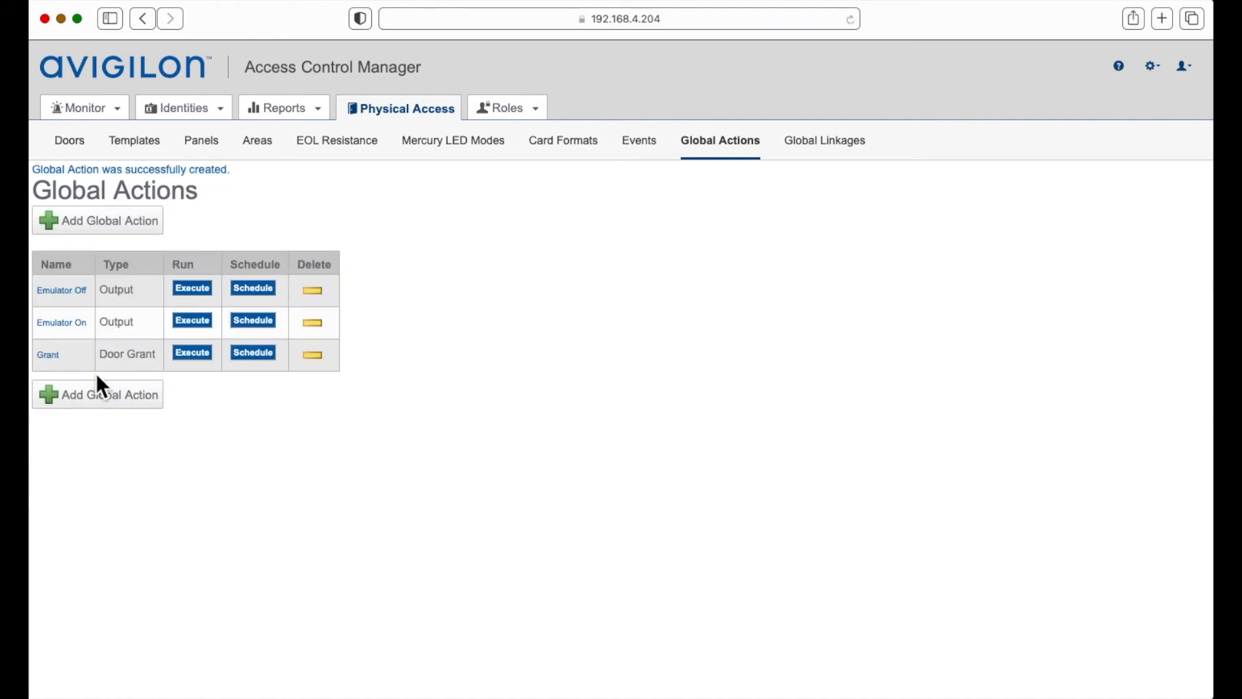
Start a new global action named Actuator with the type Output and sub-type Pulse
{"action": "left_click", "coordinate": [128, 406]}
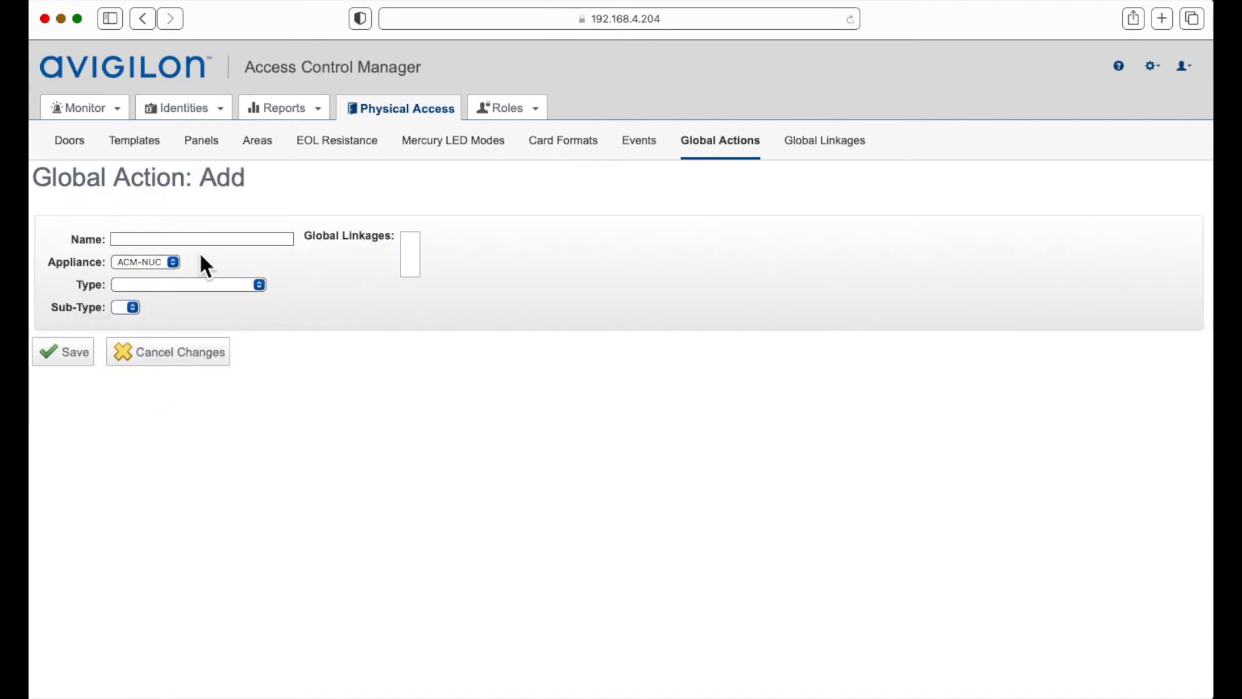
{"action": "type", "text": "Actuator"}
{"action": "left_click", "coordinate": [194, 286]}
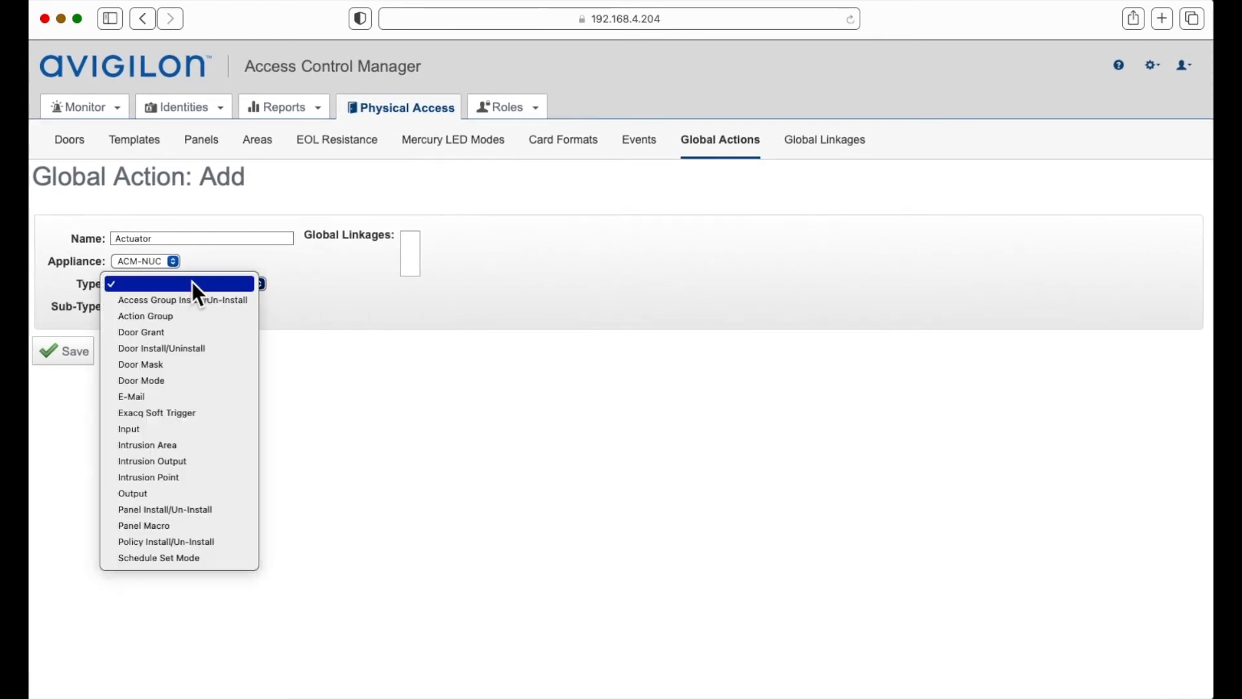
{"action": "left_click", "coordinate": [186, 492]}
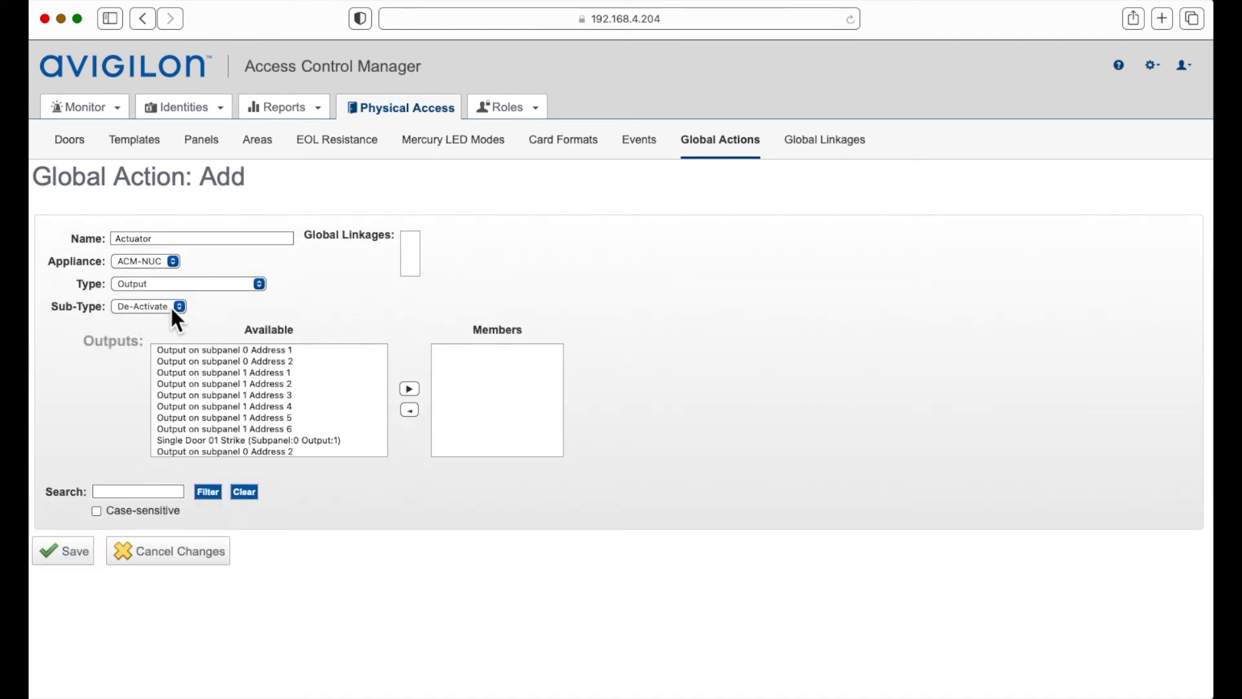
{"action": "left_click", "coordinate": [173, 310]}
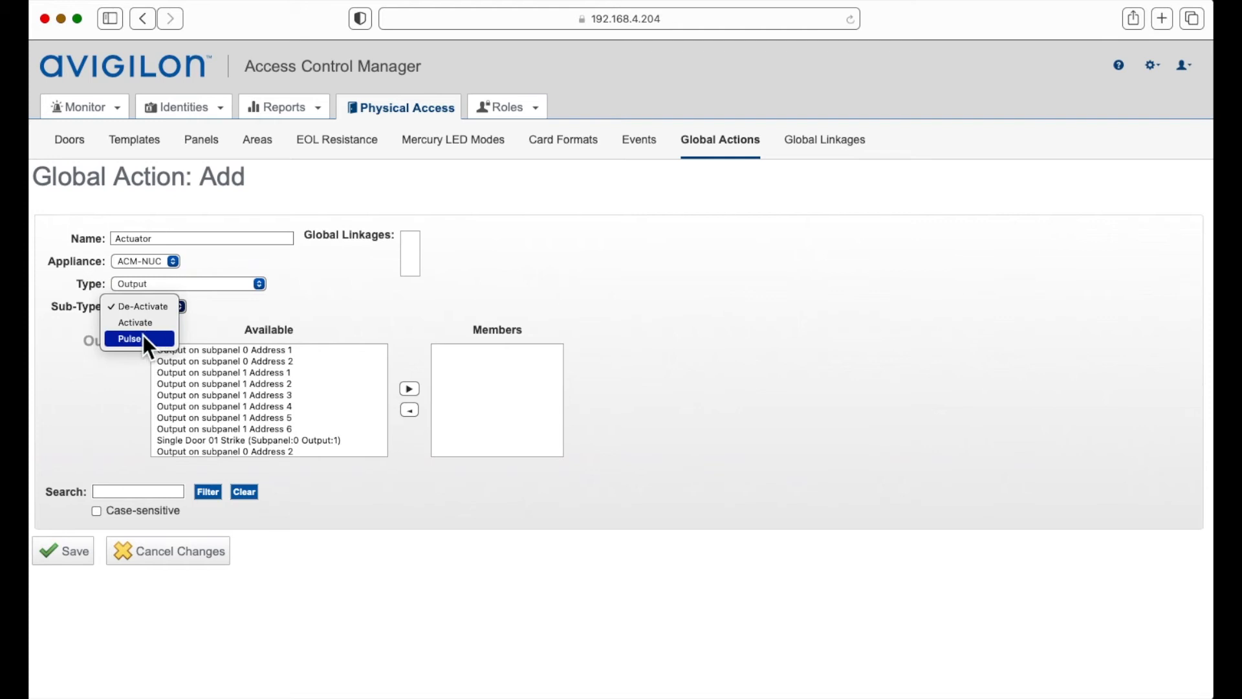
{"action": "left_click", "coordinate": [147, 340]}
Add Output on subpanel 0 Address 2 as a member of the Actuator action, save it, and open the global linkages
{"action": "scroll", "coordinate": [289, 413], "scroll_direction": "down", "scroll_amount": 8}
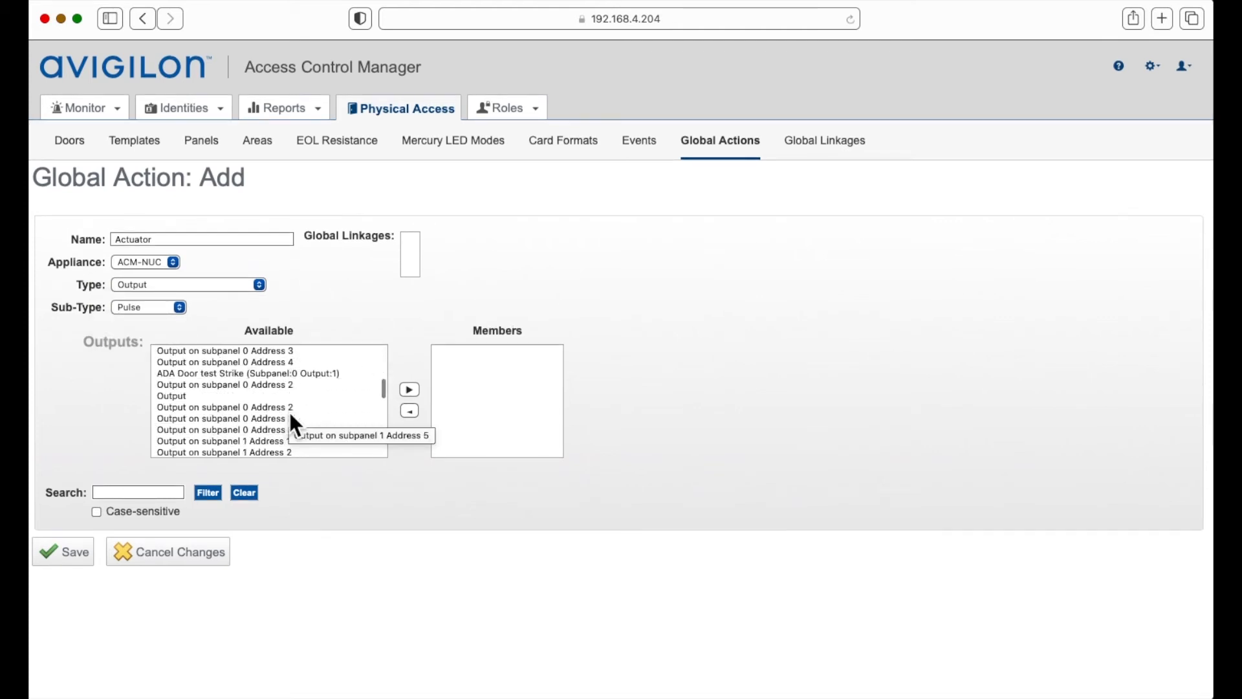
{"action": "scroll", "coordinate": [290, 417], "scroll_direction": "down", "scroll_amount": 3}
{"action": "scroll", "coordinate": [289, 412], "scroll_direction": "up", "scroll_amount": 1}
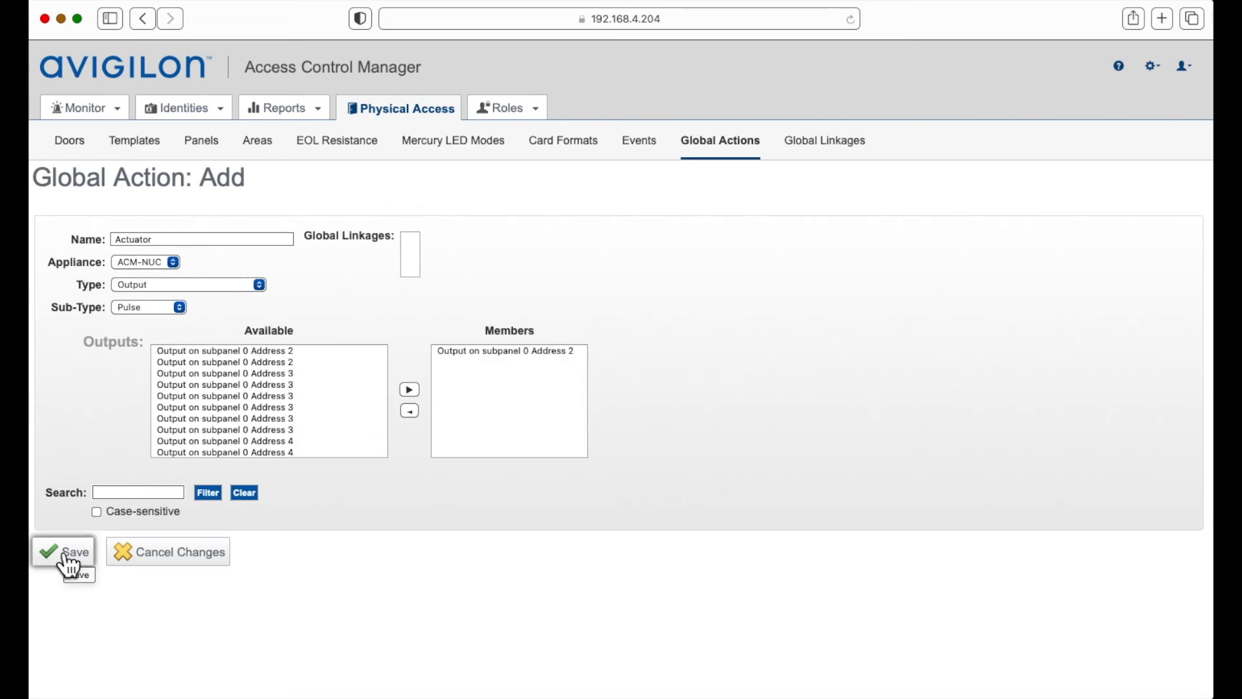
{"action": "left_click", "coordinate": [67, 557]}
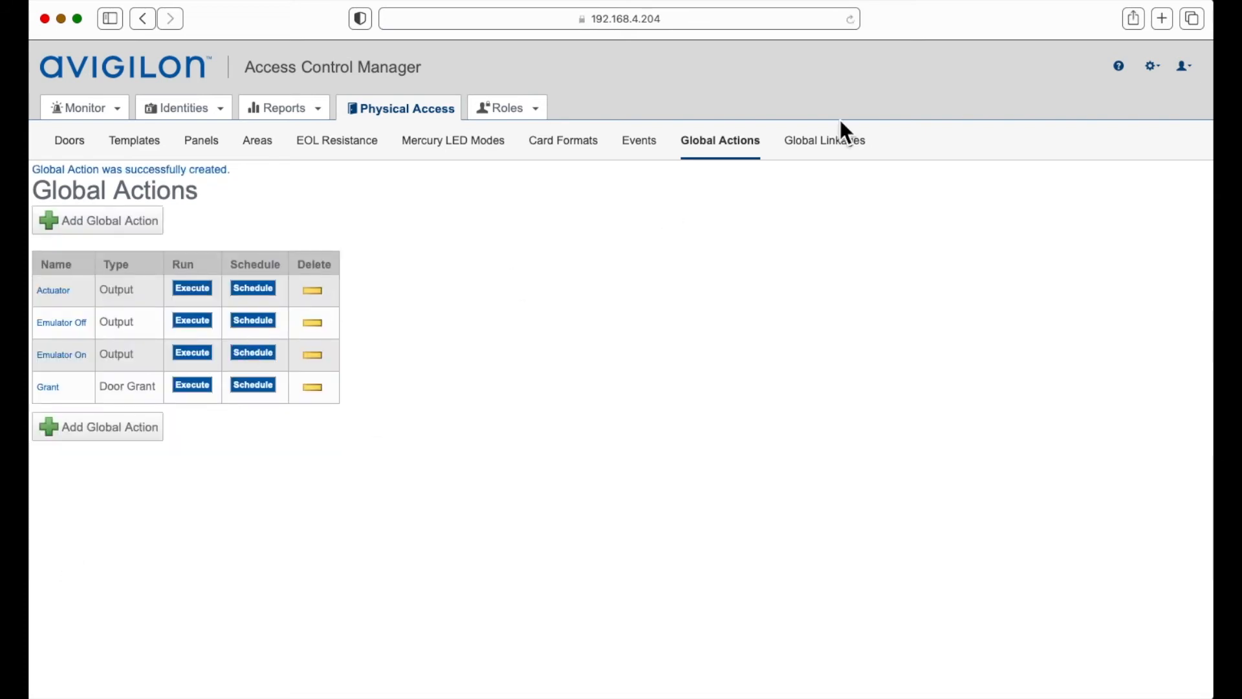
{"action": "left_click", "coordinate": [836, 148]}
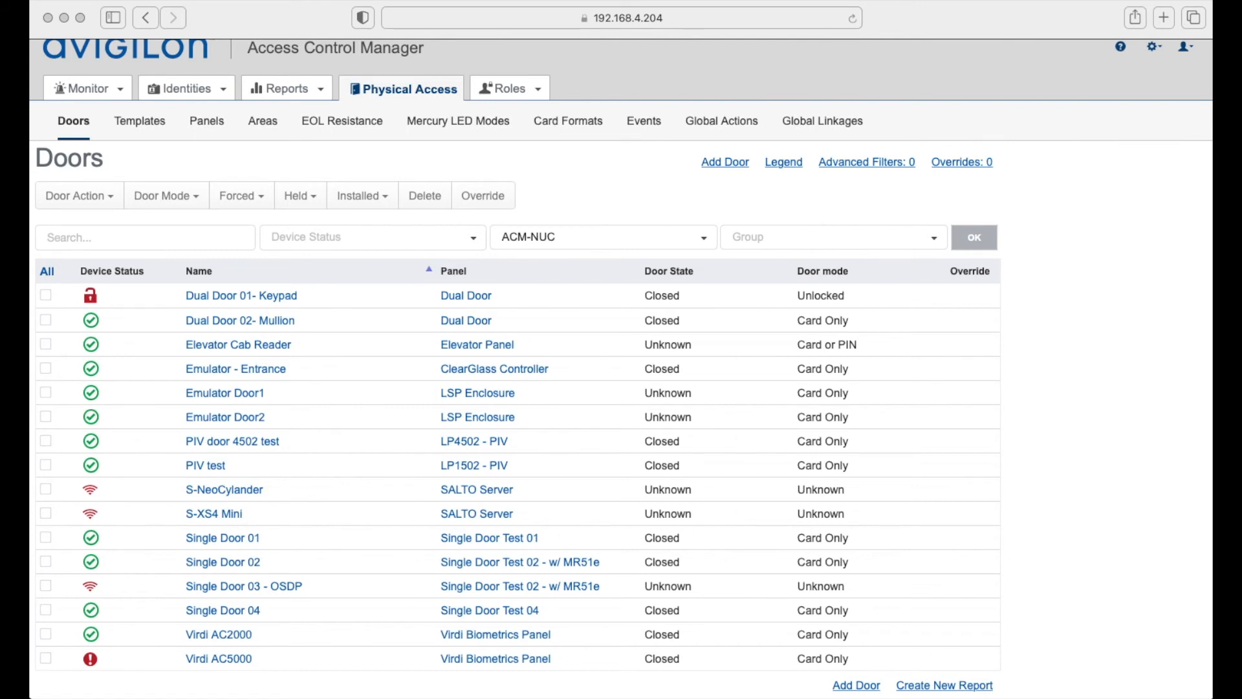
Open Single Door 01 from the doors list, enable Log all access as used, and save the door
{"action": "left_click", "coordinate": [430, 90]}
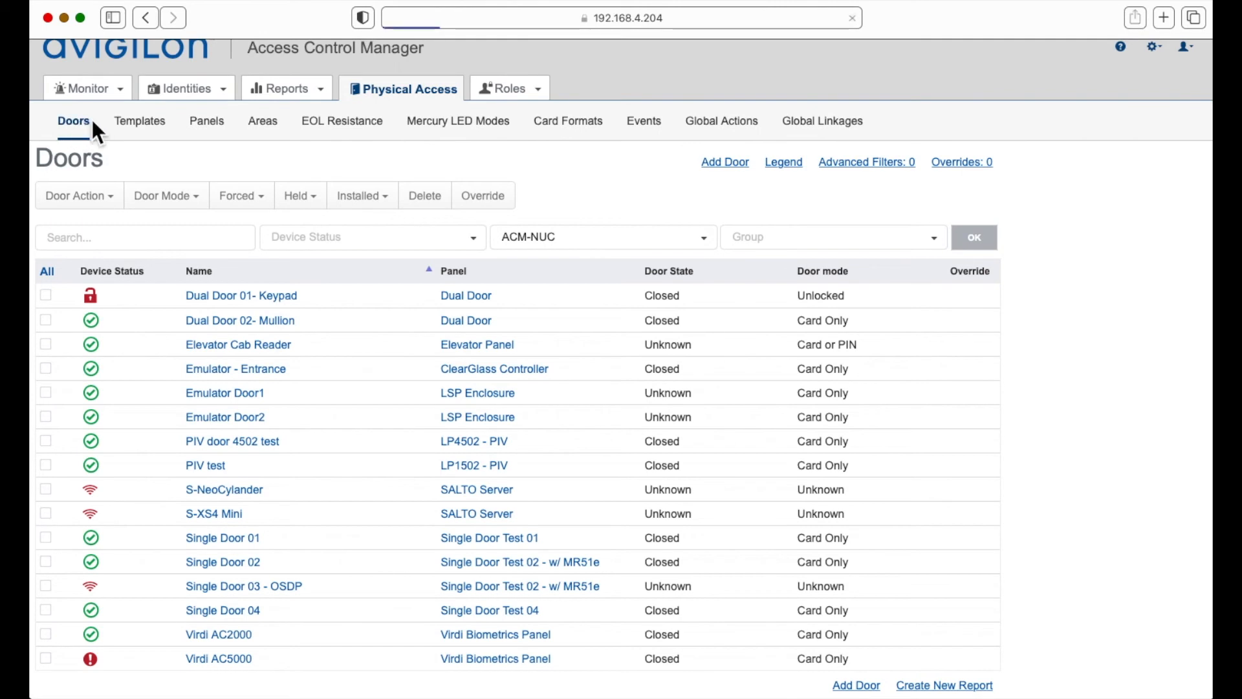
{"action": "left_click", "coordinate": [89, 120]}
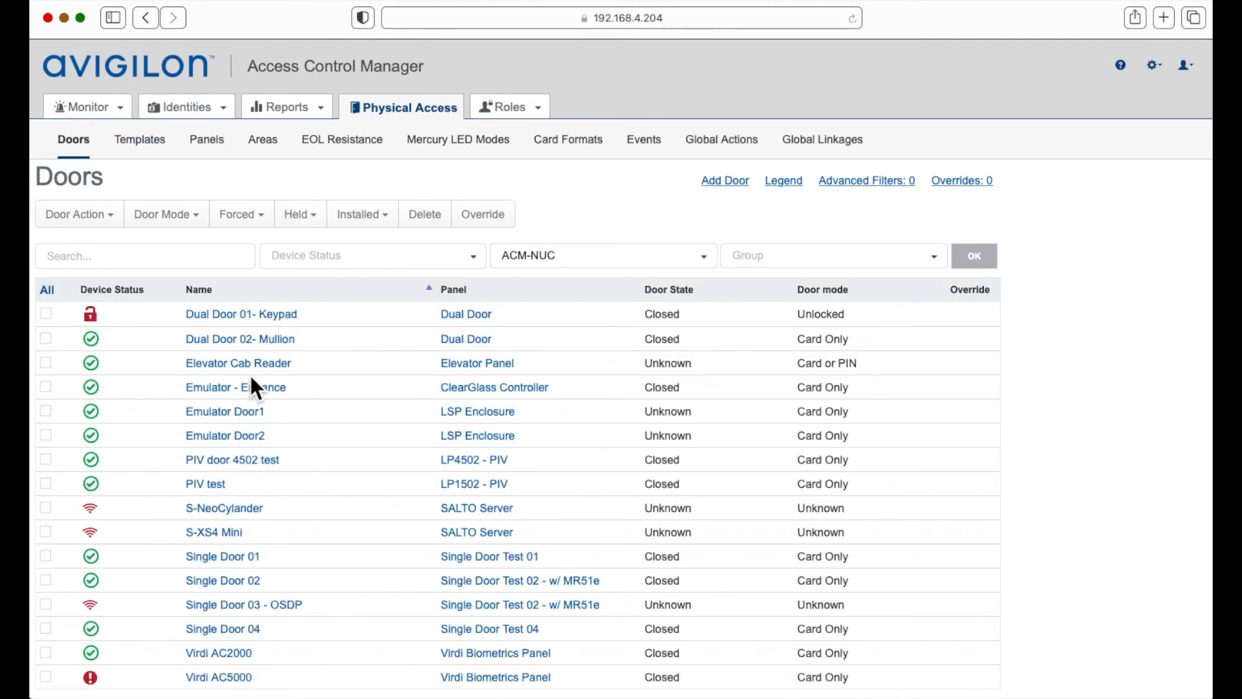
{"action": "left_click", "coordinate": [224, 555]}
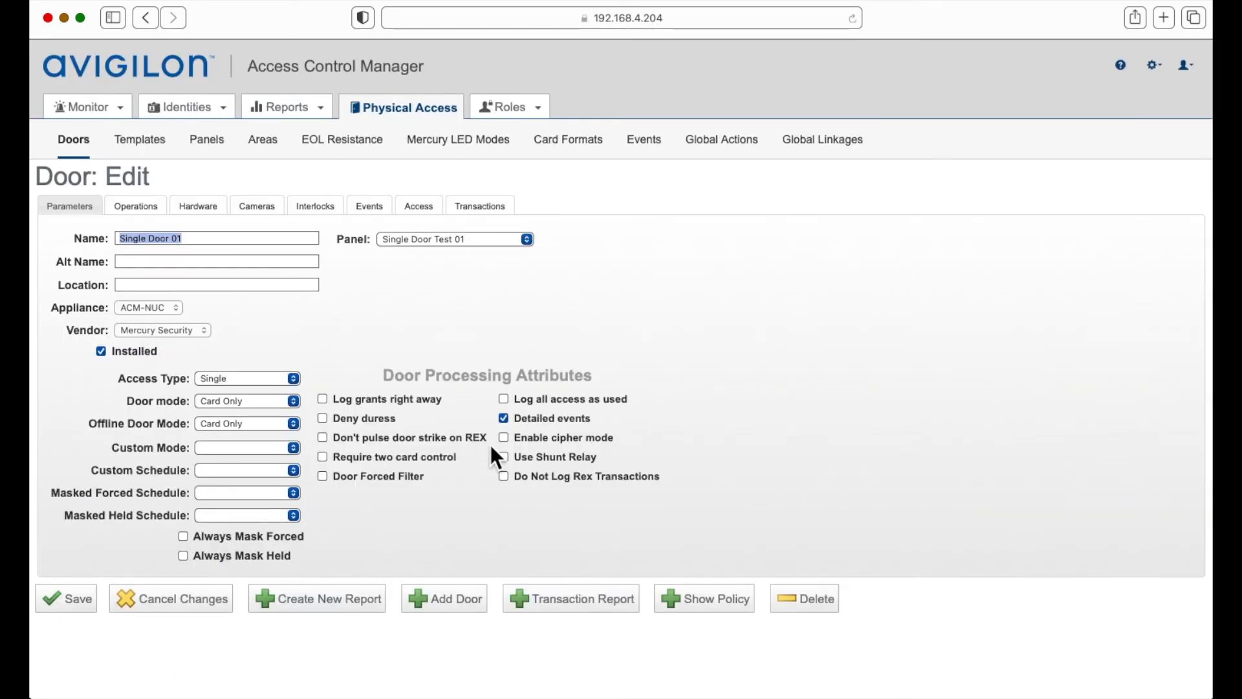
{"action": "left_click", "coordinate": [505, 399]}
{"action": "left_click", "coordinate": [73, 600]}
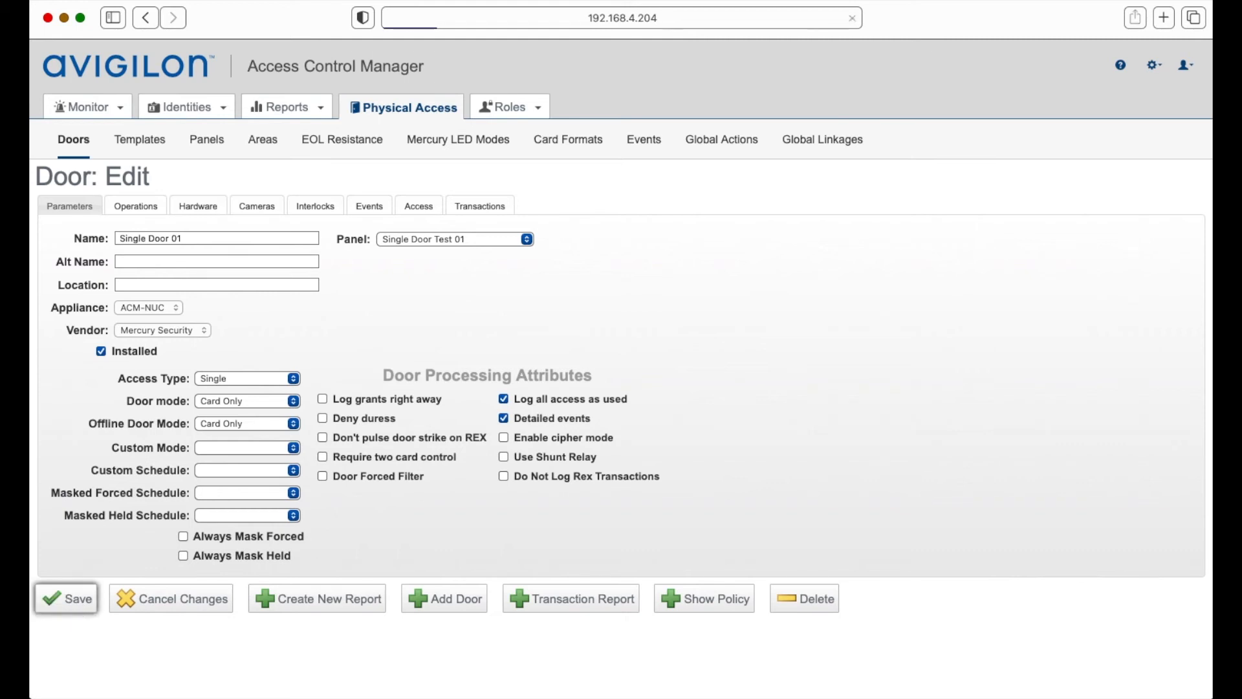
Clear the strike assignment in Single Door 01's hardware settings and save
{"action": "left_click", "coordinate": [211, 220]}
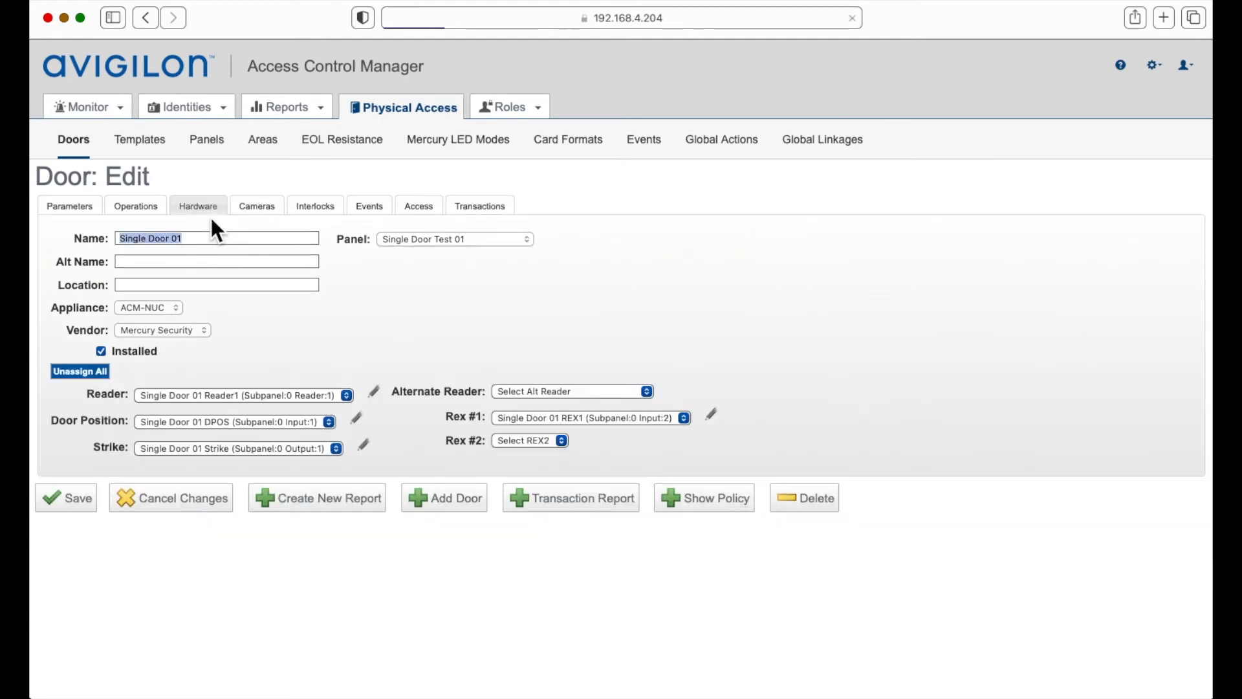
{"action": "left_click", "coordinate": [330, 448]}
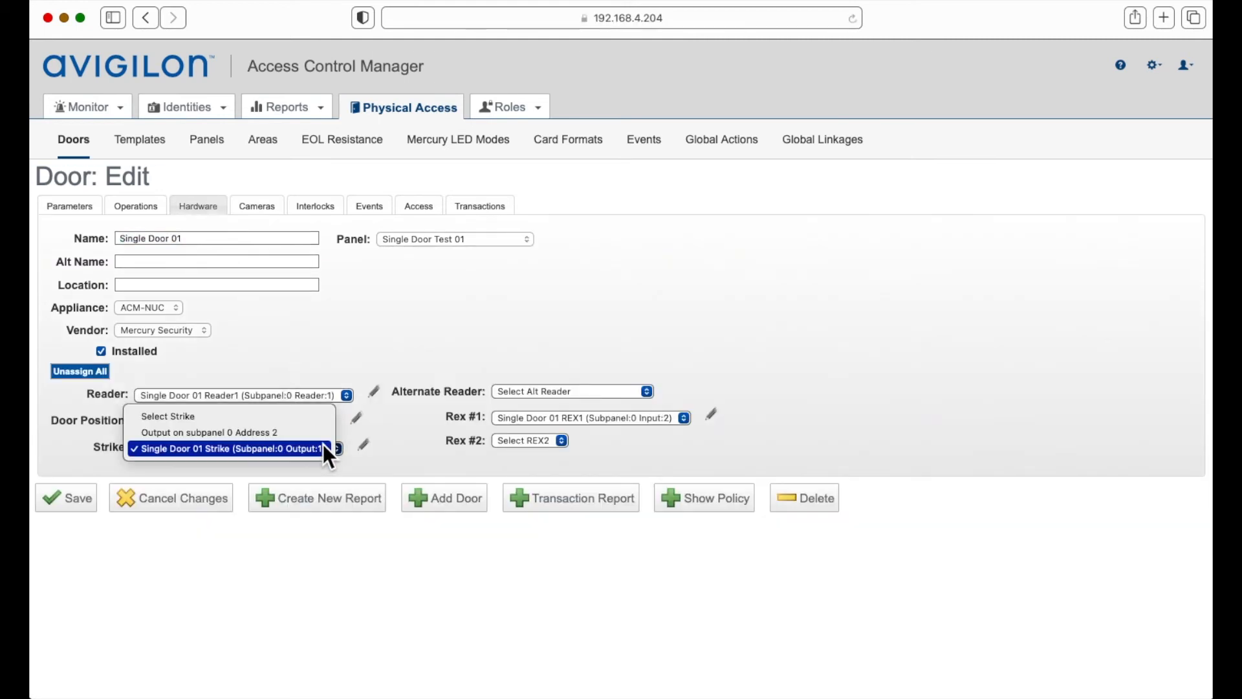
{"action": "left_click", "coordinate": [314, 413]}
{"action": "left_click", "coordinate": [62, 503]}
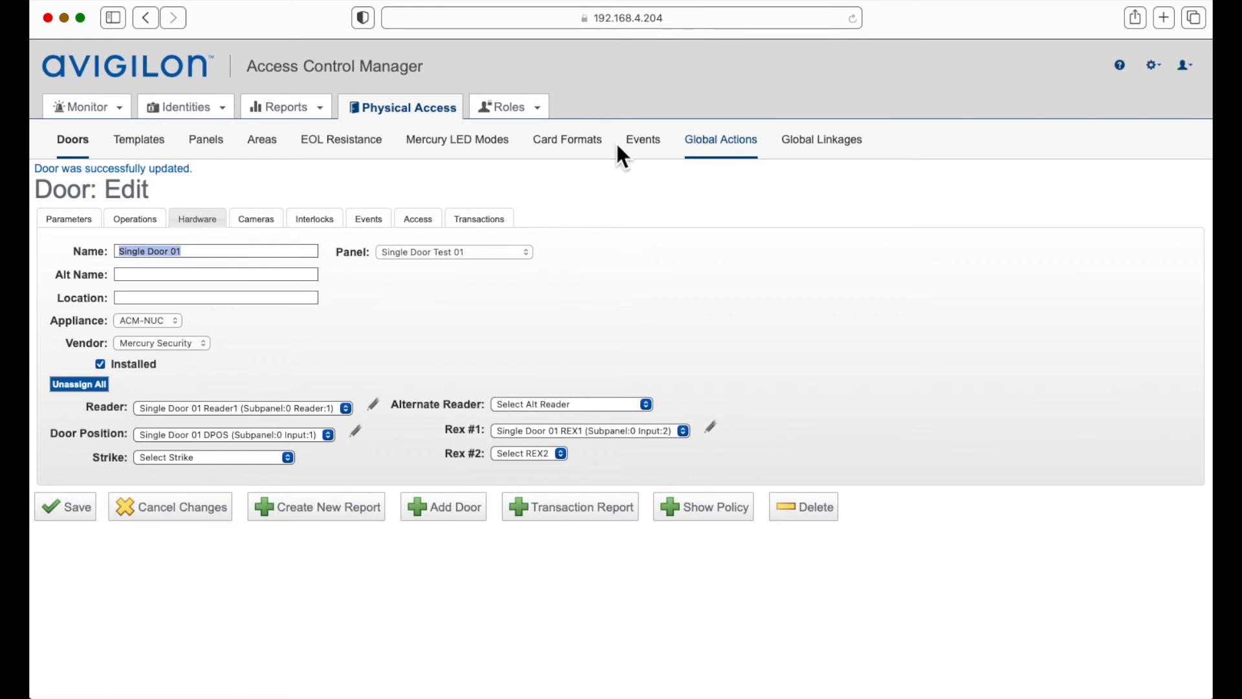
Add a macro to the Single Door Test 01 panel and rename it as Test Macro
{"action": "left_click", "coordinate": [196, 145]}
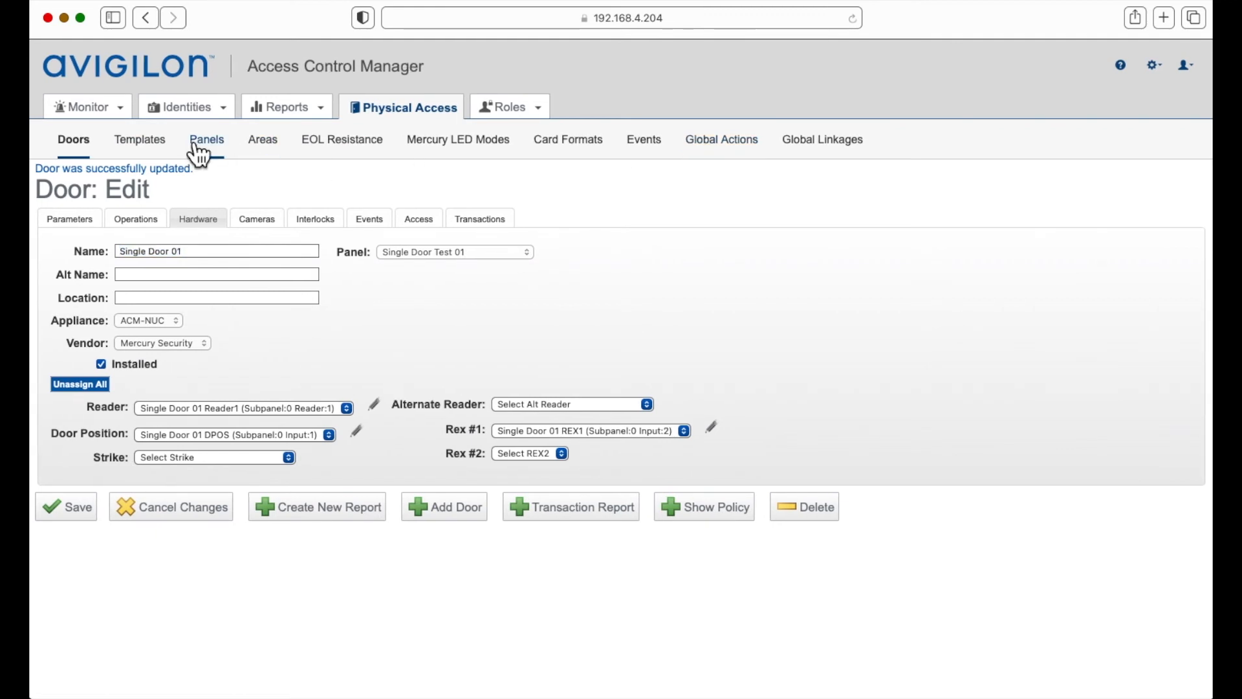
{"action": "left_click", "coordinate": [241, 468]}
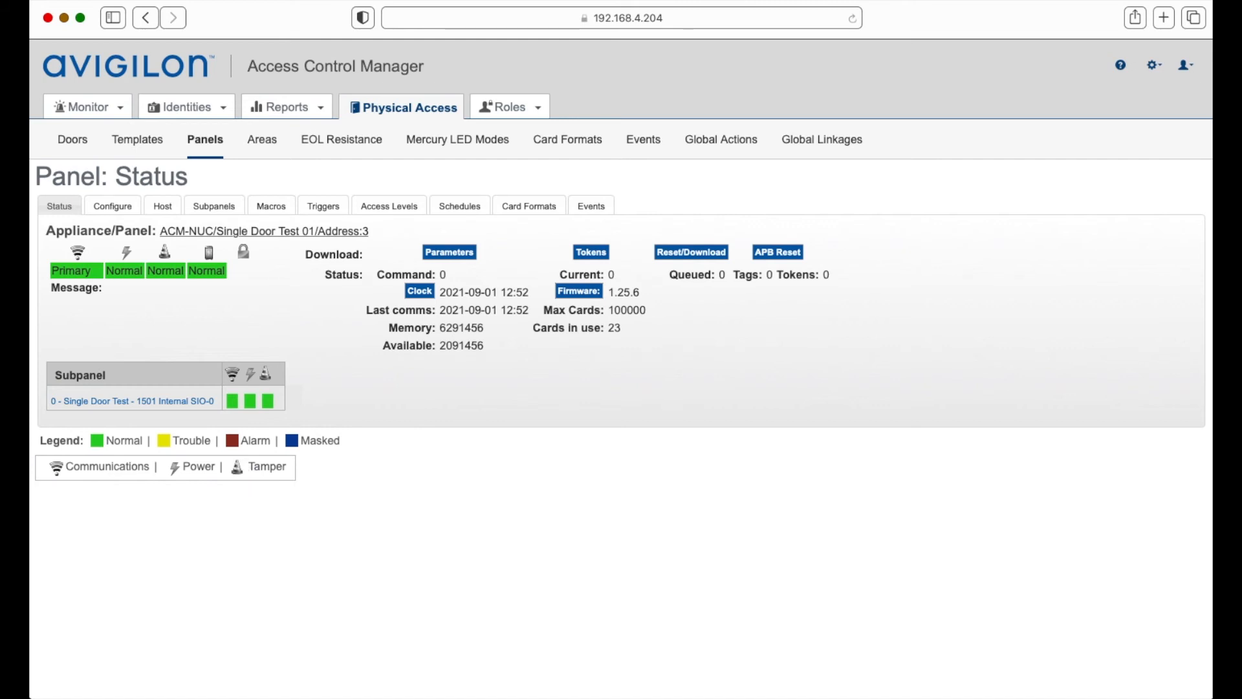
{"action": "left_click", "coordinate": [272, 206]}
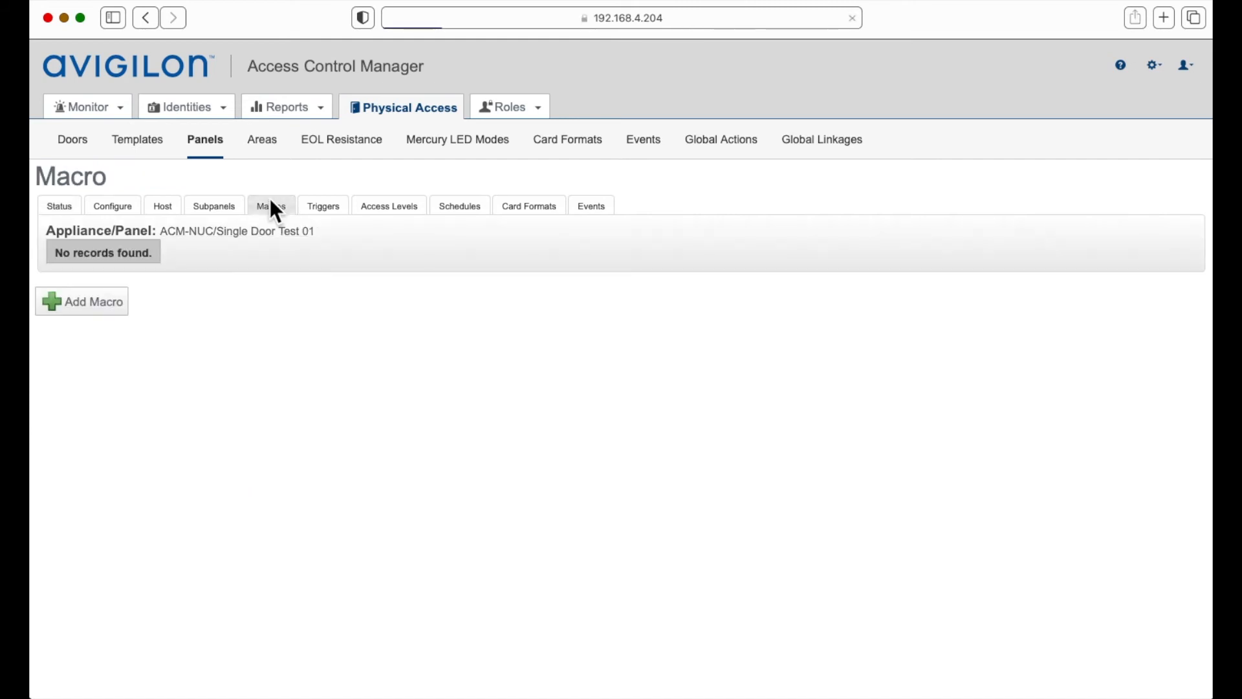
{"action": "left_click", "coordinate": [100, 304]}
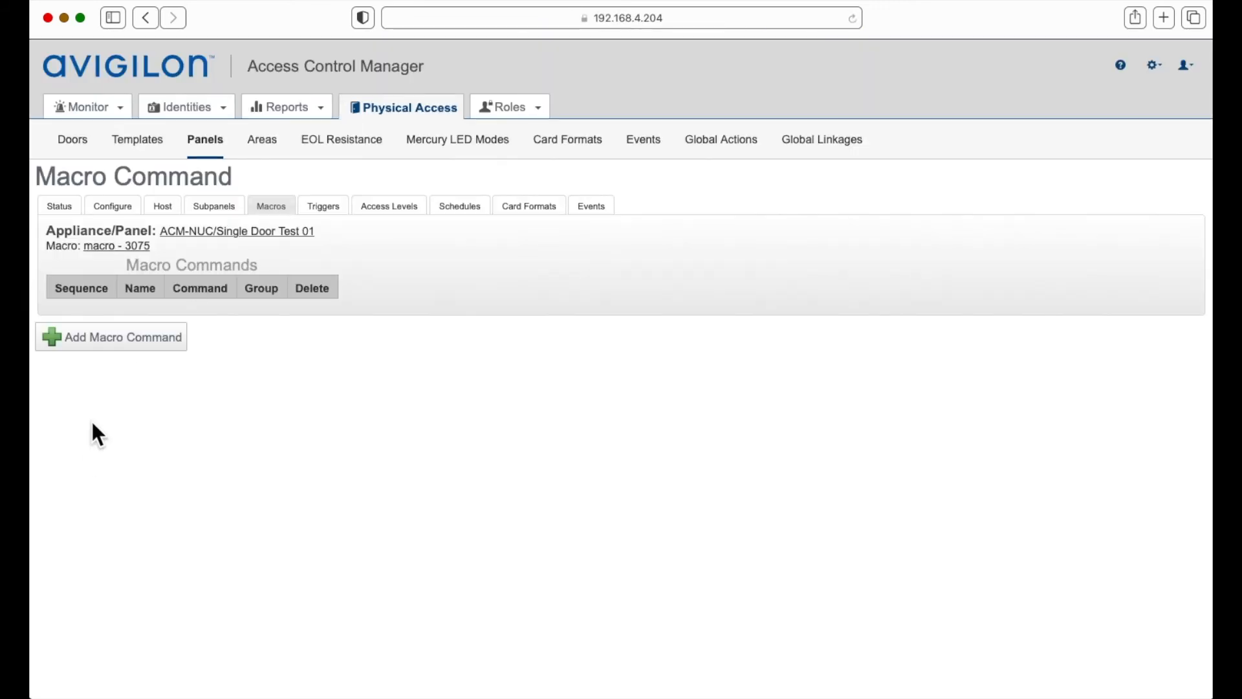
{"action": "left_click", "coordinate": [131, 246]}
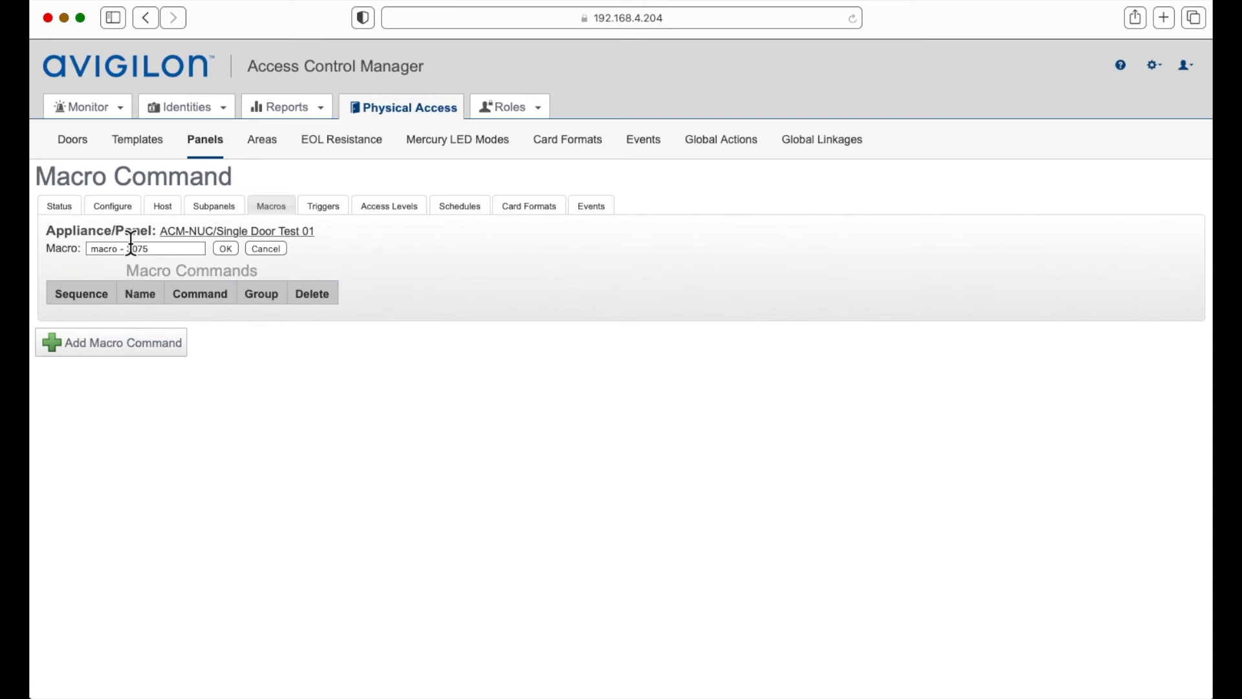
{"action": "left_click_drag", "start_coordinate": [156, 249], "coordinate": [41, 241]}
{"action": "type", "text": "Test Macro"}
{"action": "left_click", "coordinate": [224, 250]}
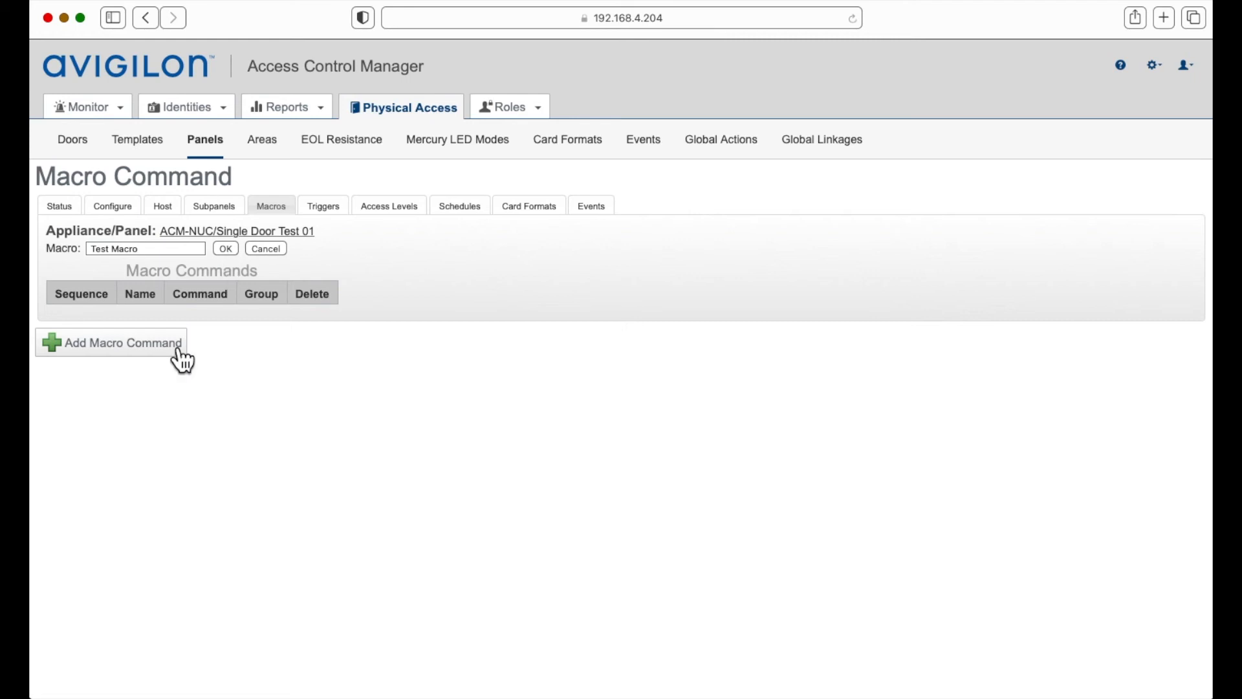
Add a Test Macro command named Delay 5 seconds, using Delay in seconds with 5 seconds in Group A, and save it
{"action": "left_click", "coordinate": [144, 343]}
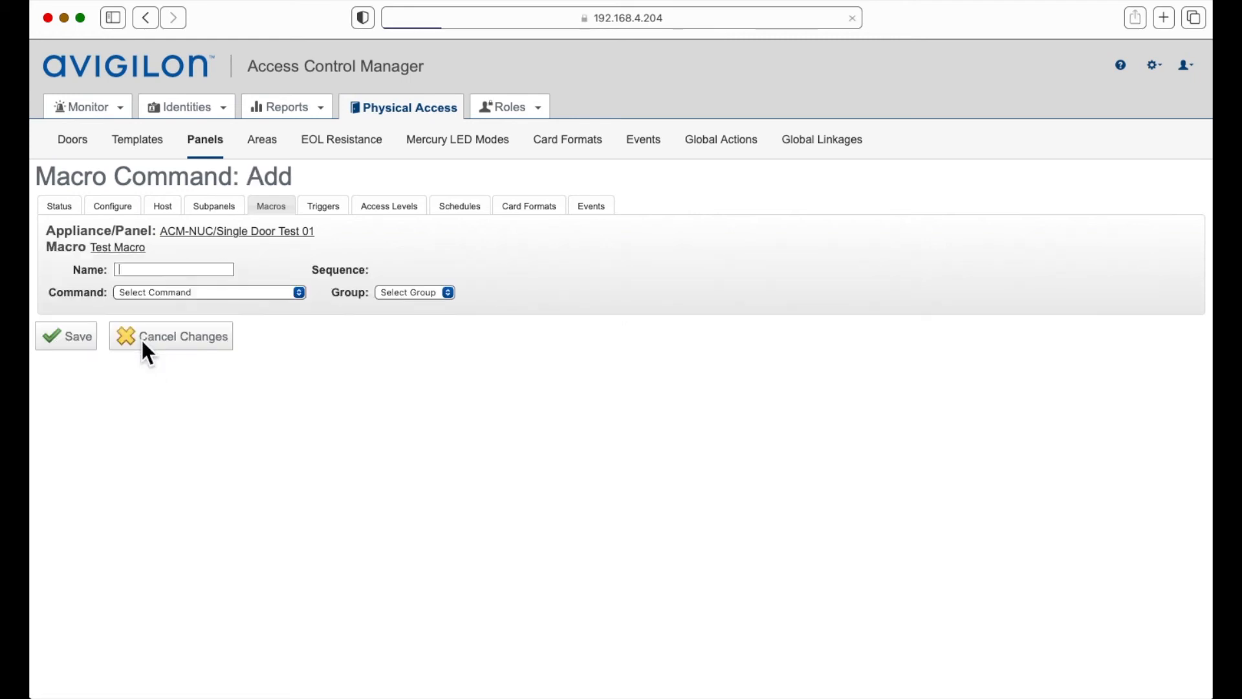
{"action": "type", "text": "Delay 5 seconds"}
{"action": "left_click", "coordinate": [240, 294]}
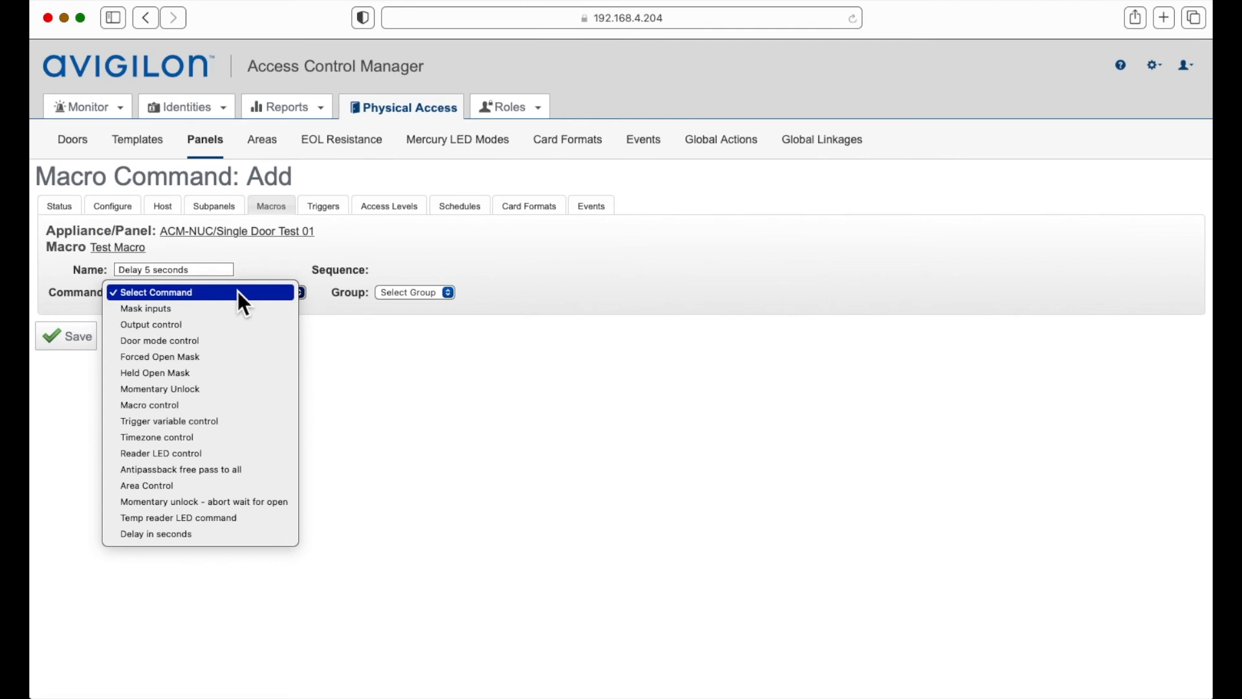
{"action": "left_click", "coordinate": [235, 535]}
{"action": "left_click", "coordinate": [119, 320]}
{"action": "type", "text": "5"}
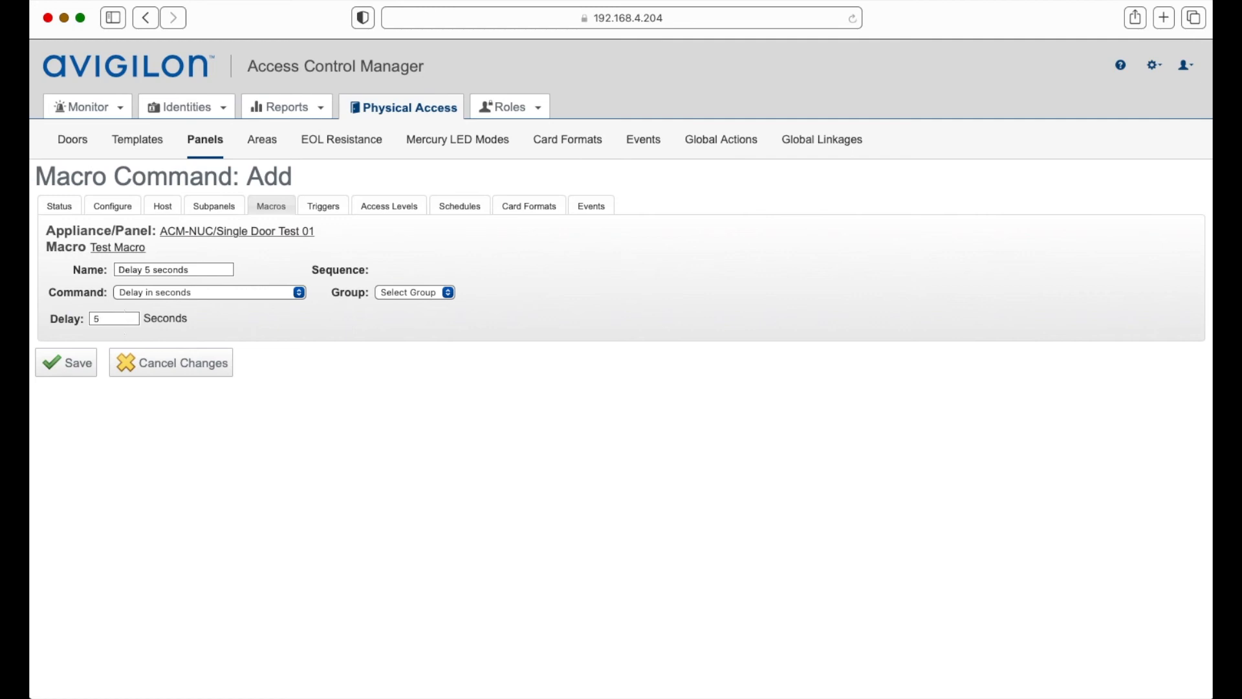
{"action": "left_click", "coordinate": [433, 292]}
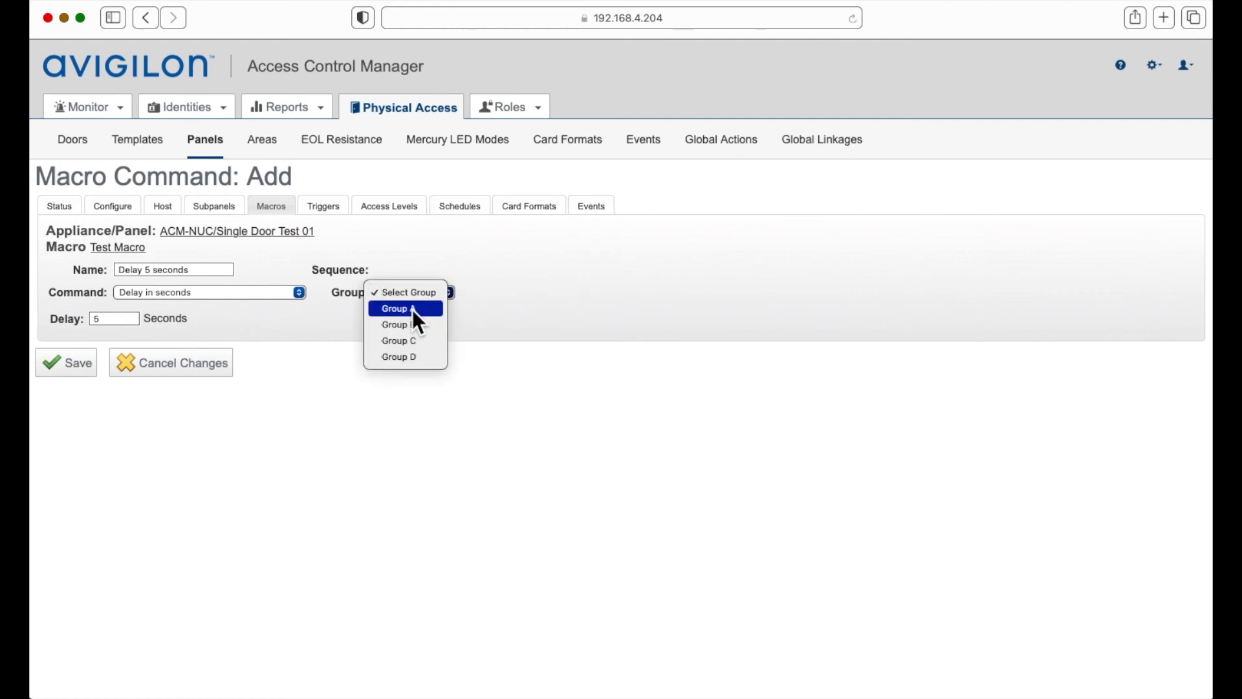
{"action": "left_click", "coordinate": [413, 309]}
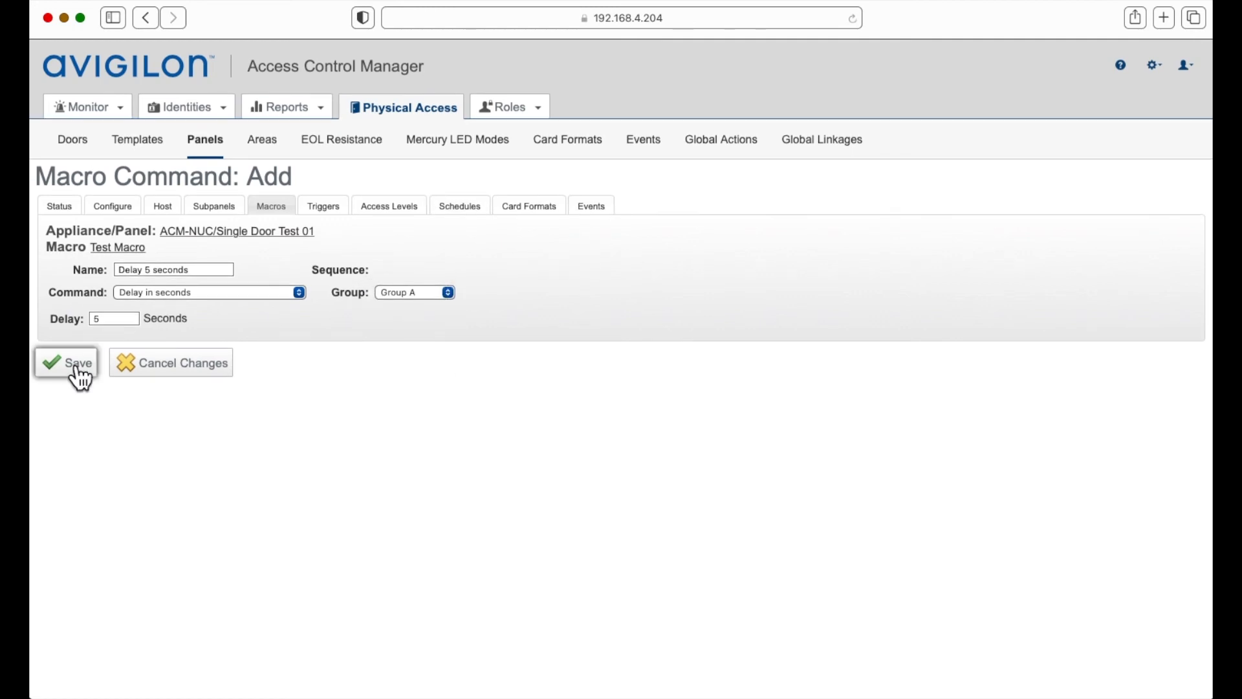
{"action": "left_click", "coordinate": [57, 372]}
Add a Test Macro command named Unlock door for access, using Output control on the output at subpanel 0 Address 1
{"action": "left_click", "coordinate": [279, 207]}
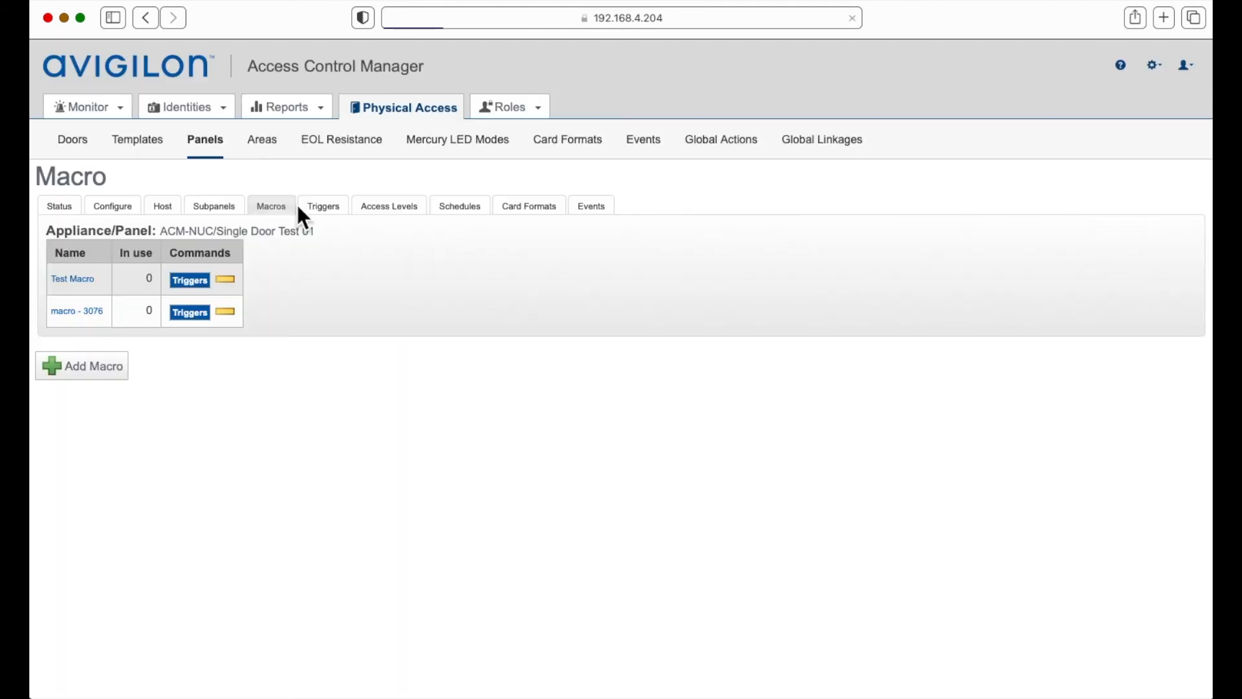
{"action": "left_click", "coordinate": [76, 281]}
{"action": "left_click", "coordinate": [109, 373]}
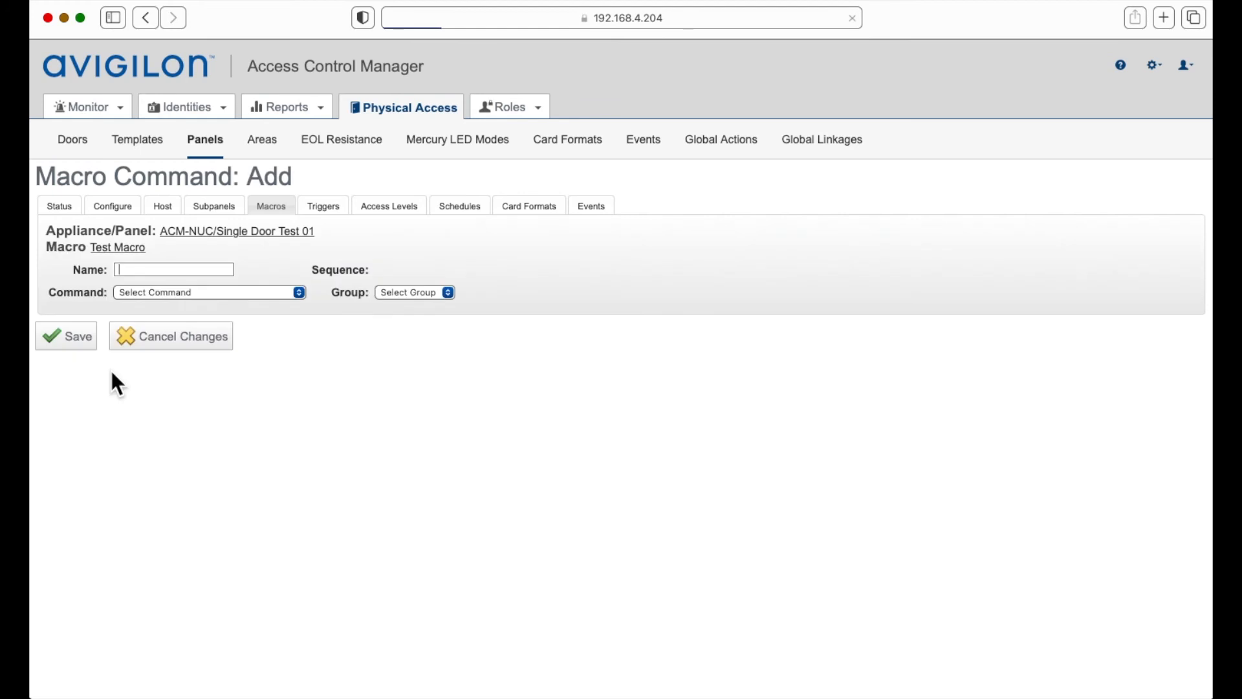
{"action": "type", "text": "Unlock door for access"}
{"action": "left_click", "coordinate": [160, 292]}
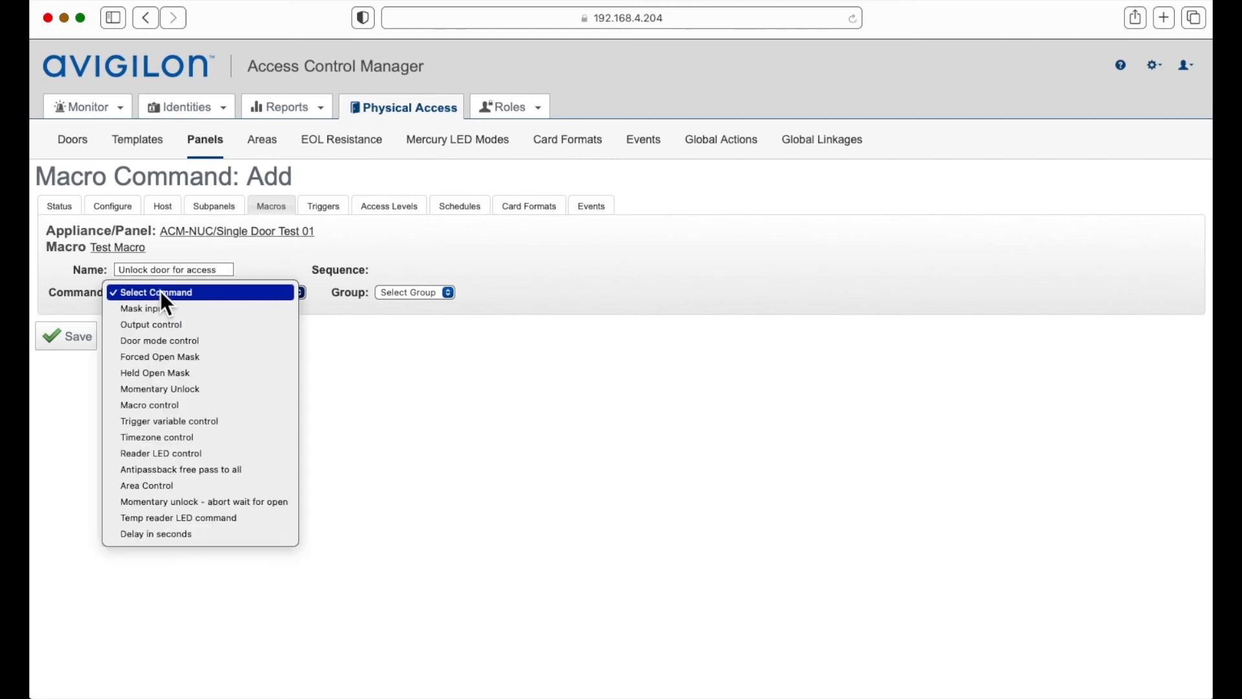
{"action": "left_click", "coordinate": [192, 326]}
{"action": "left_click", "coordinate": [198, 317]}
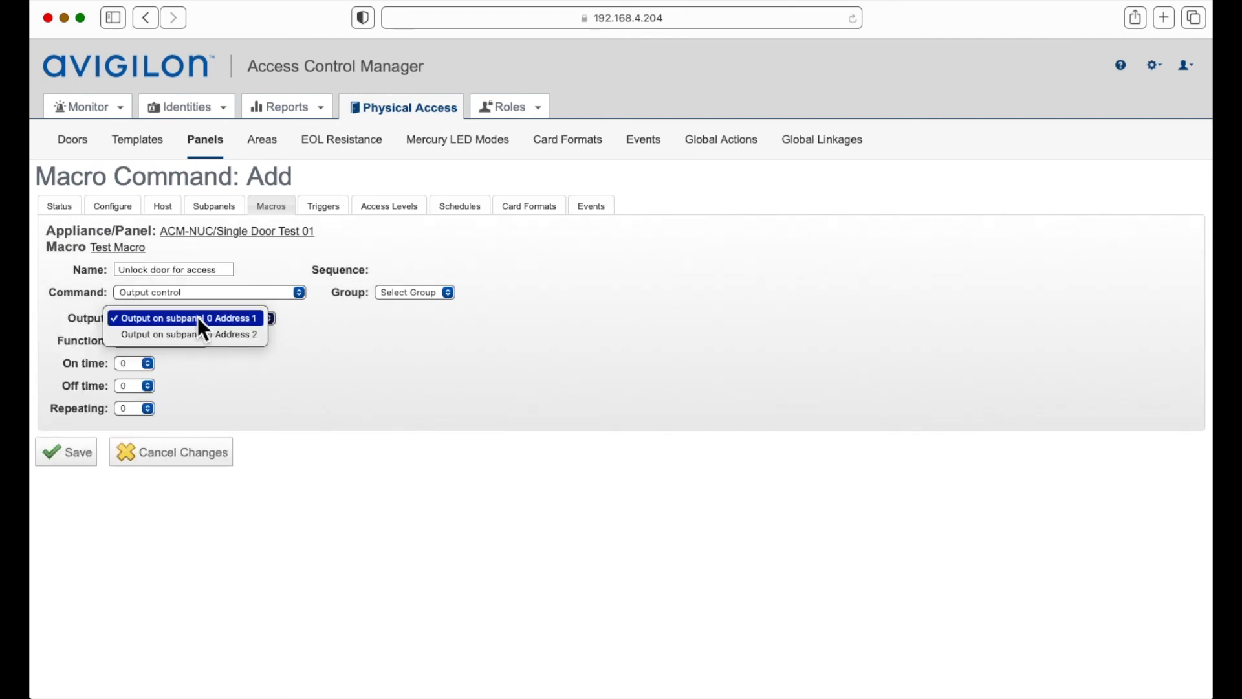
{"action": "left_click", "coordinate": [197, 316]}
Set the output command to Single pulse with an on time of 5 in Group A, and save it
{"action": "left_click", "coordinate": [193, 336]}
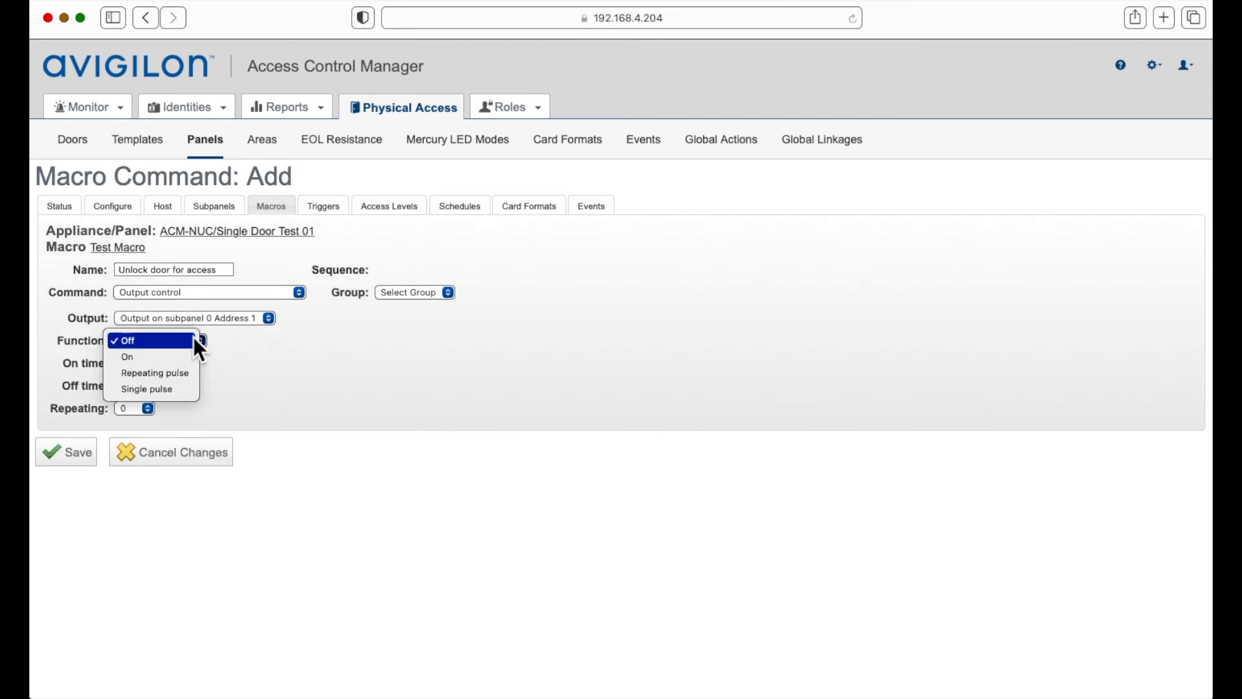
{"action": "left_click", "coordinate": [166, 388]}
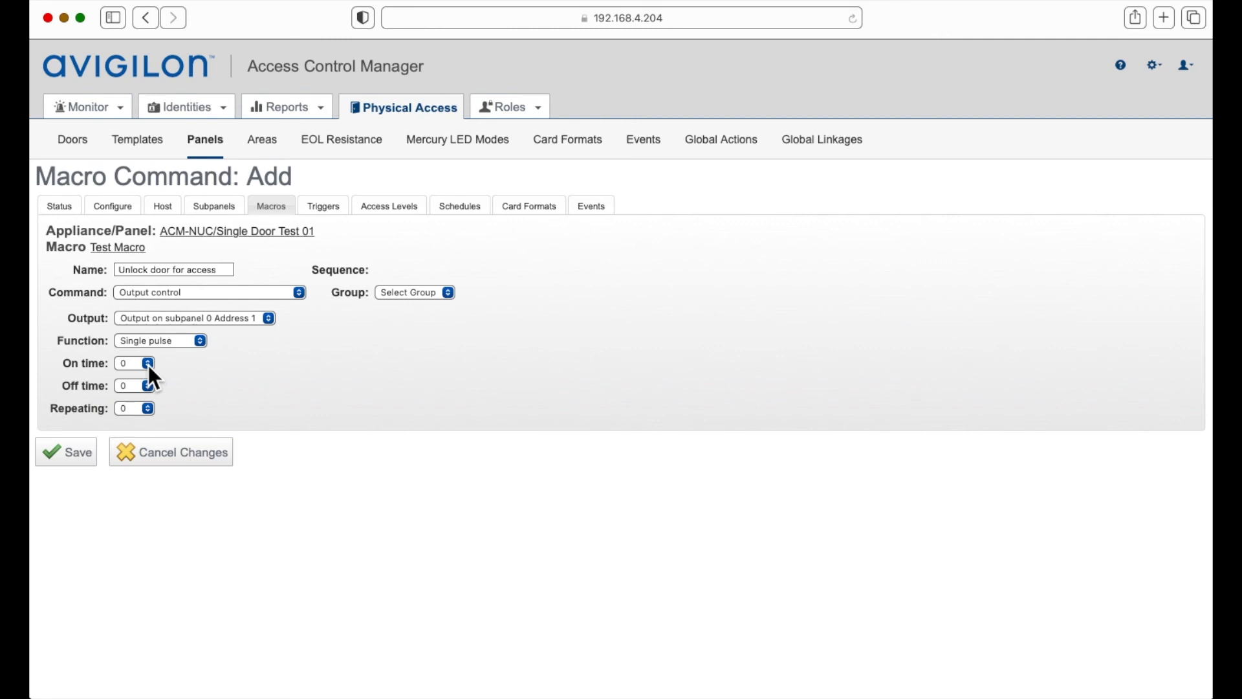
{"action": "left_click", "coordinate": [148, 363]}
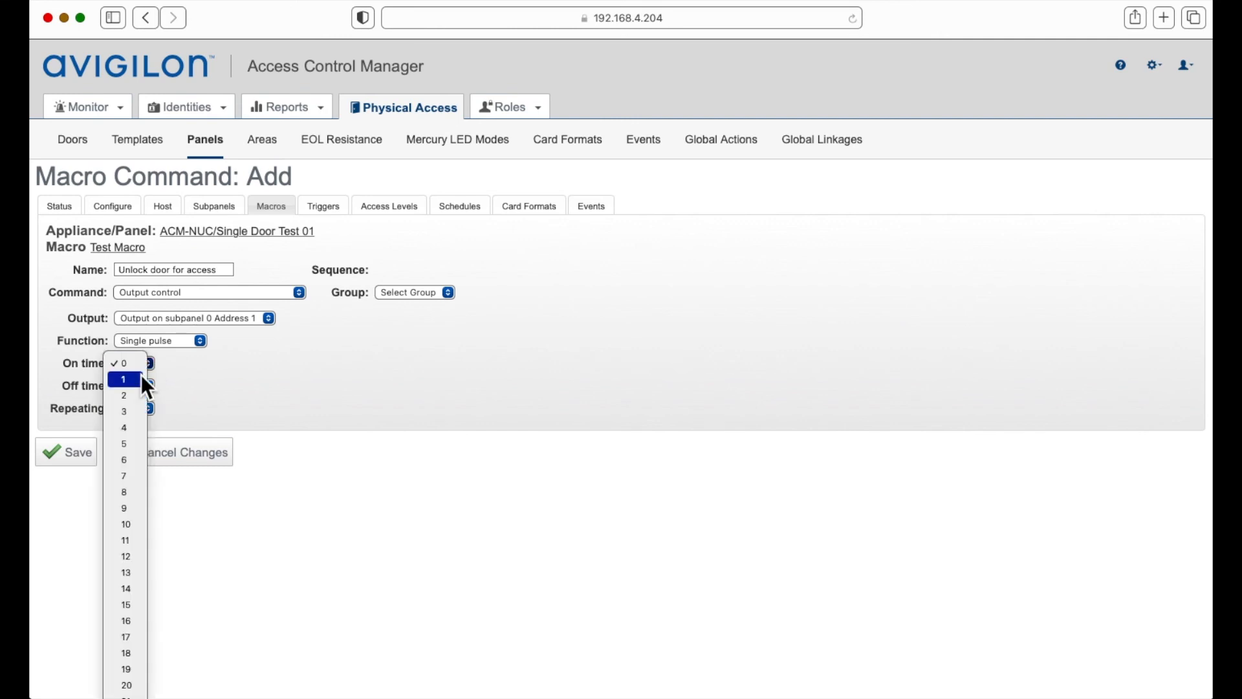
{"action": "left_click", "coordinate": [133, 443]}
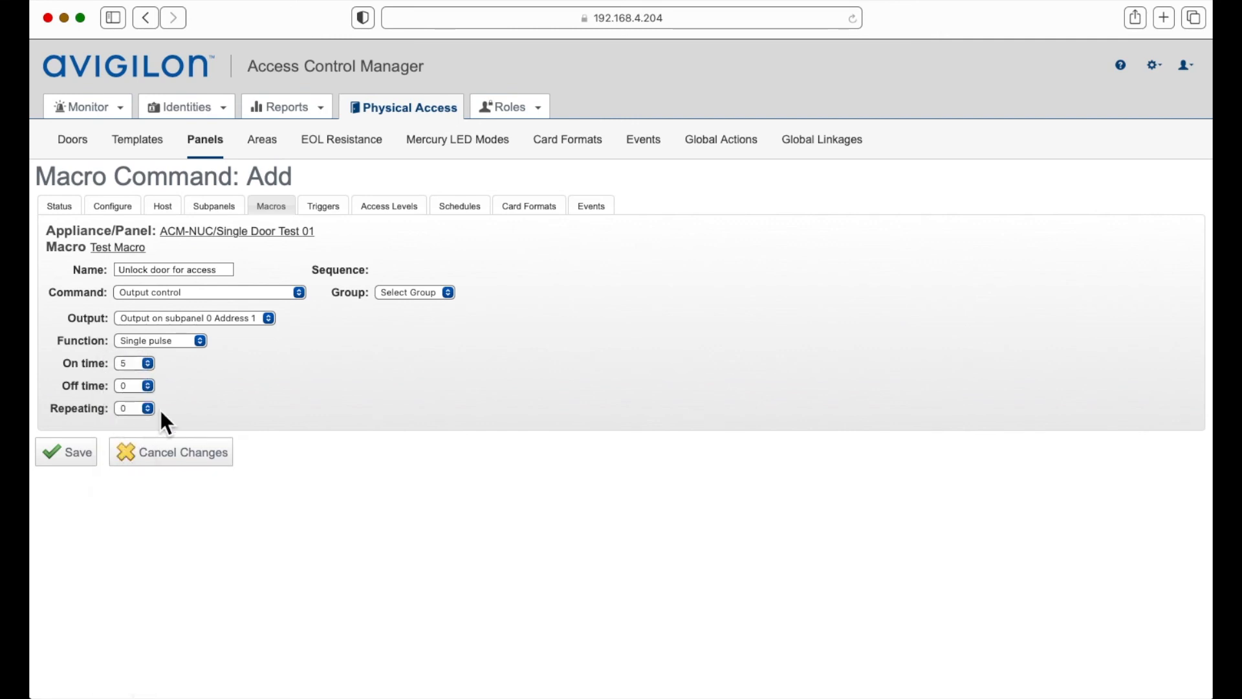
{"action": "left_click", "coordinate": [449, 292]}
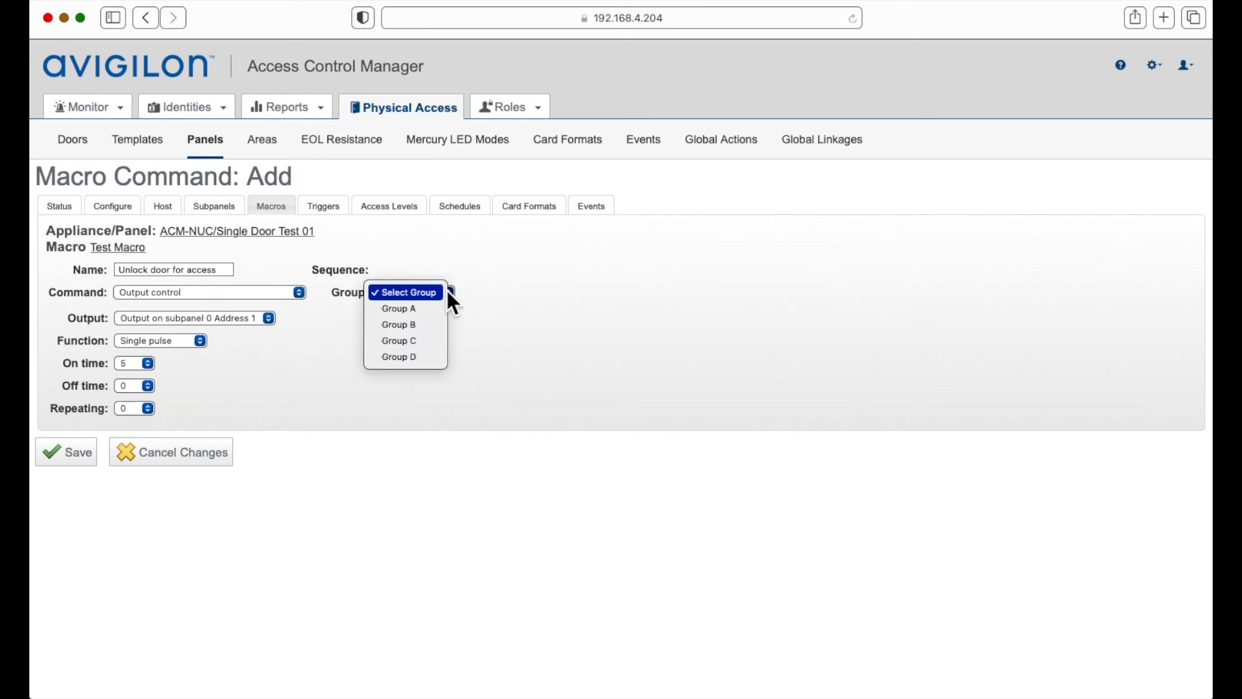
{"action": "left_click", "coordinate": [438, 323]}
{"action": "left_click", "coordinate": [63, 453]}
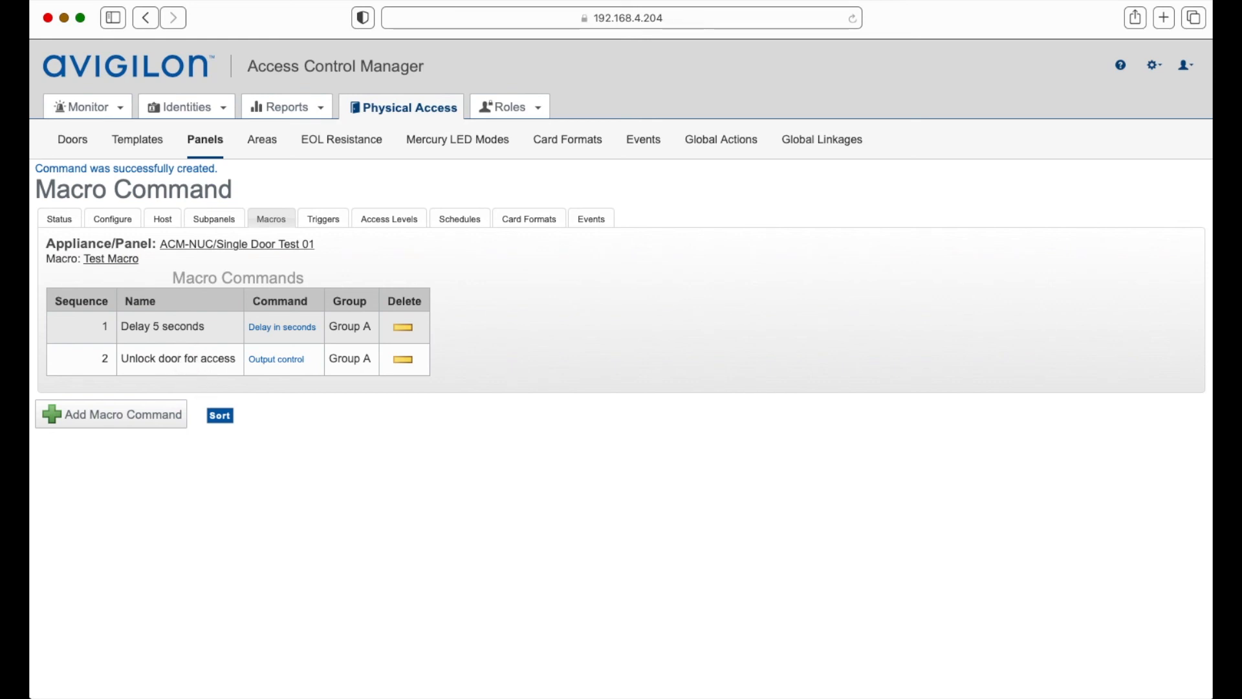
Add an enabled trigger to the panel named Local Grant at Main lobby, with the 24 Hours Active schedule
{"action": "left_click", "coordinate": [327, 220]}
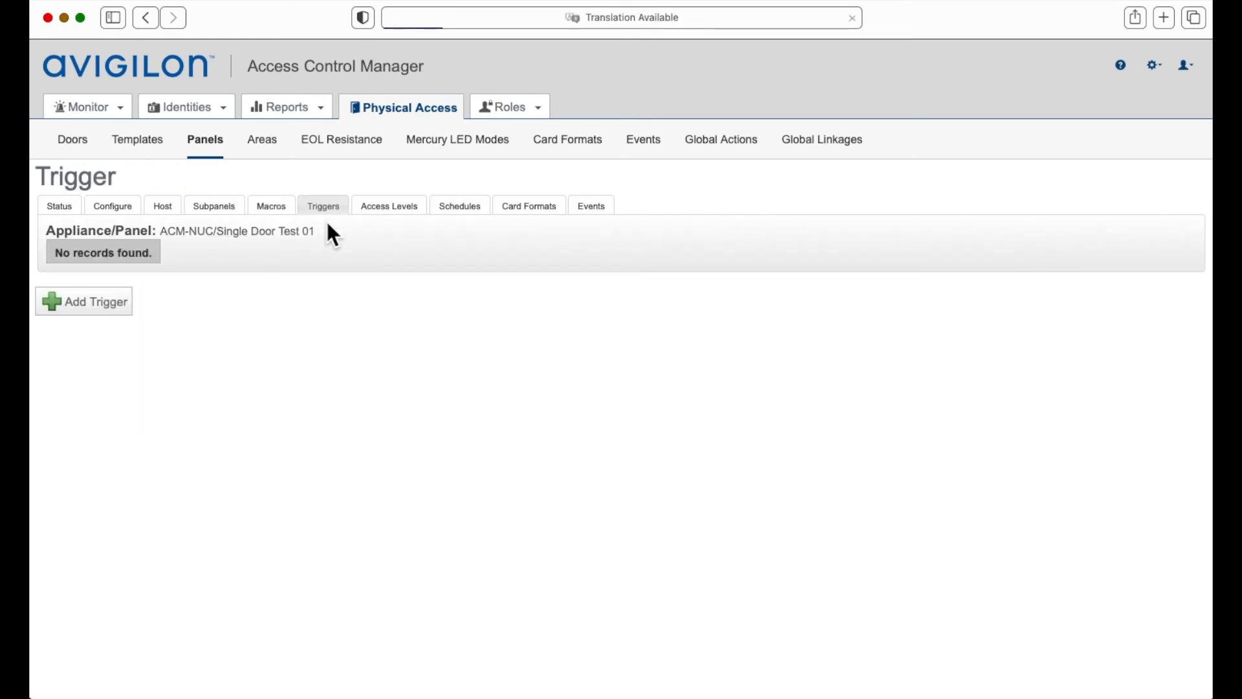
{"action": "left_click", "coordinate": [101, 302]}
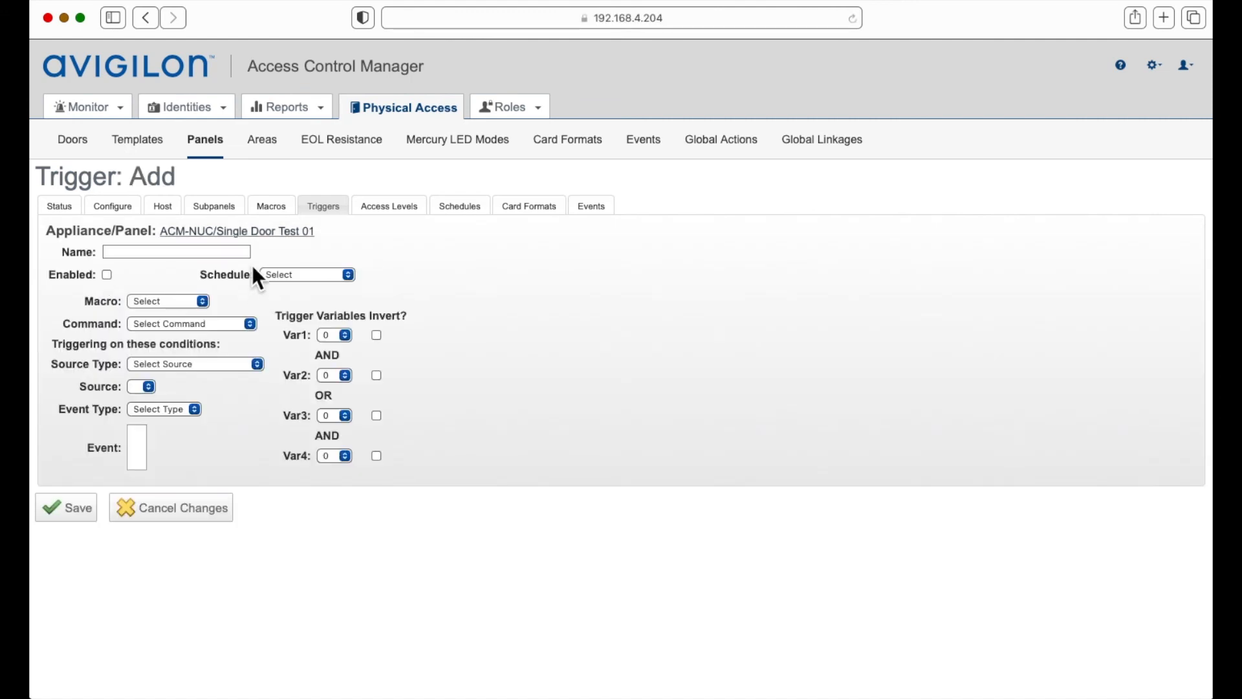
{"action": "type", "text": "Local Grant at Main lobby"}
{"action": "left_click", "coordinate": [105, 274]}
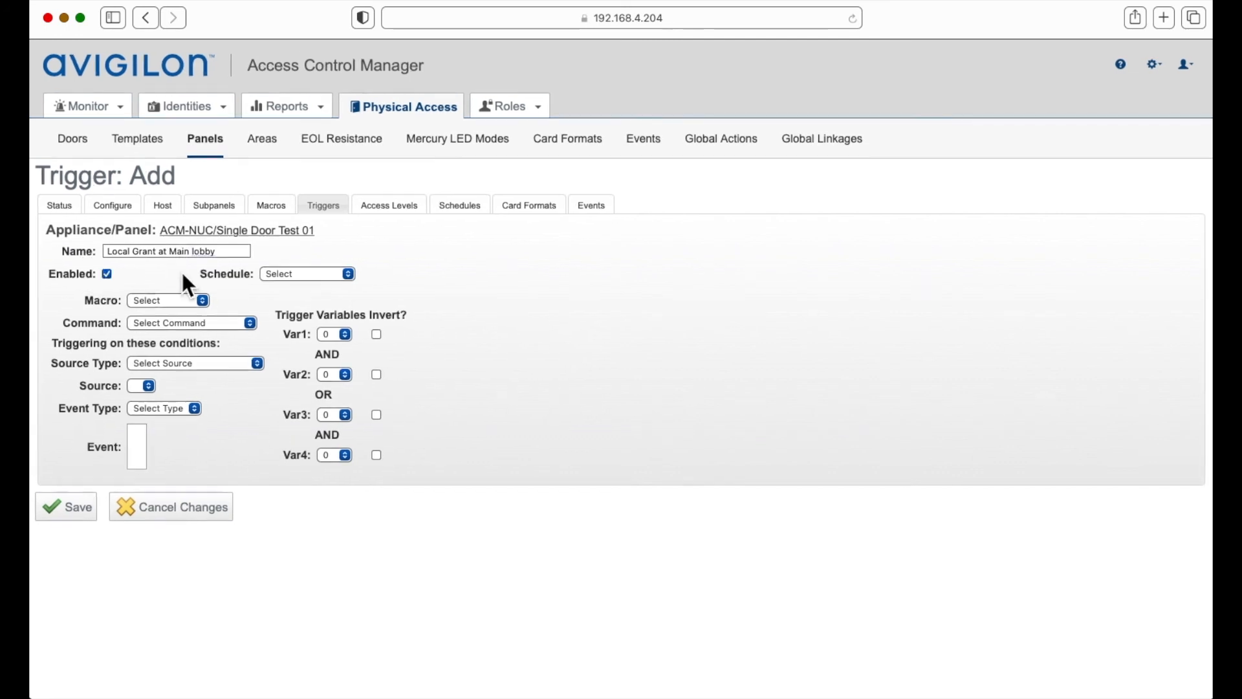
{"action": "left_click", "coordinate": [321, 273]}
{"action": "left_click", "coordinate": [314, 307]}
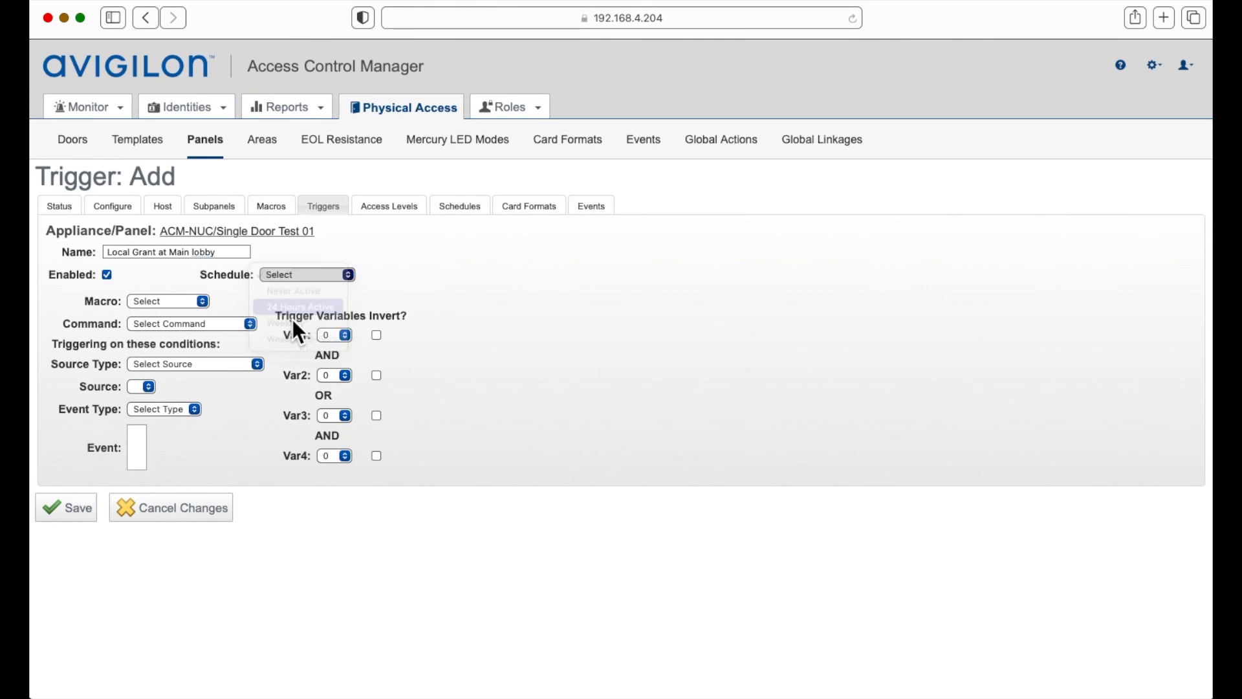
Assign Test Macro to the trigger with the command Execute only actions A
{"action": "left_click", "coordinate": [180, 302]}
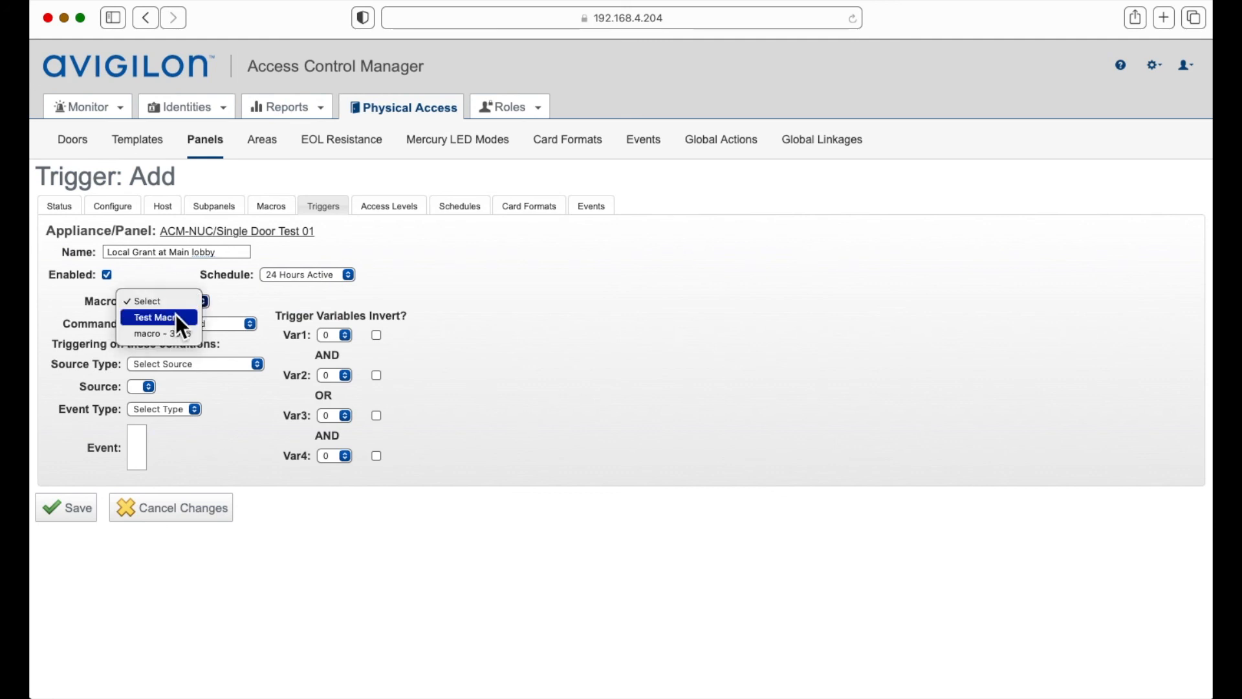
{"action": "left_click", "coordinate": [182, 319]}
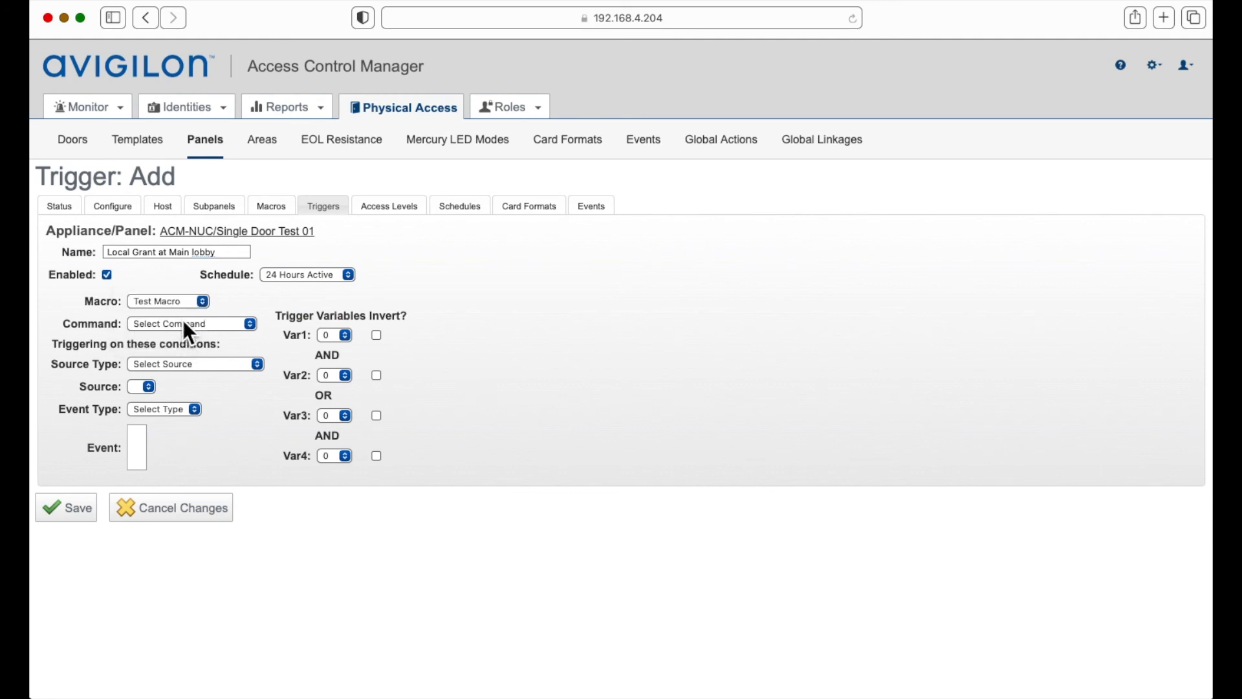
{"action": "left_click", "coordinate": [197, 324]}
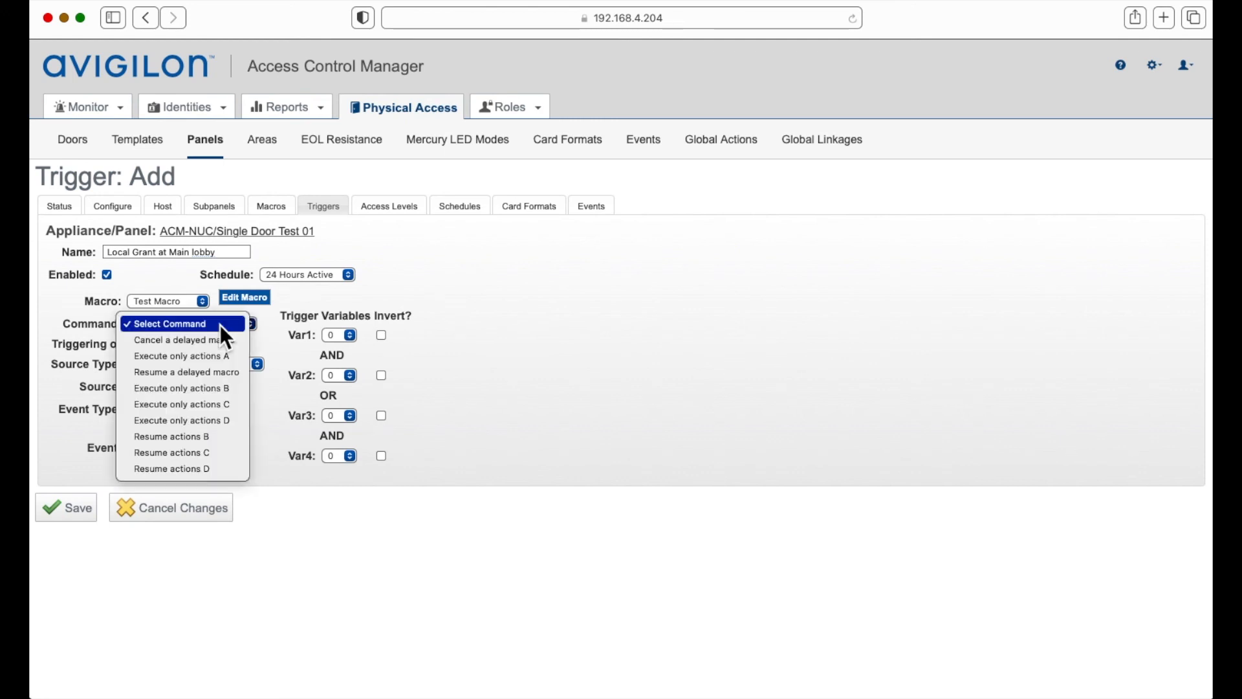
{"action": "left_click", "coordinate": [231, 360]}
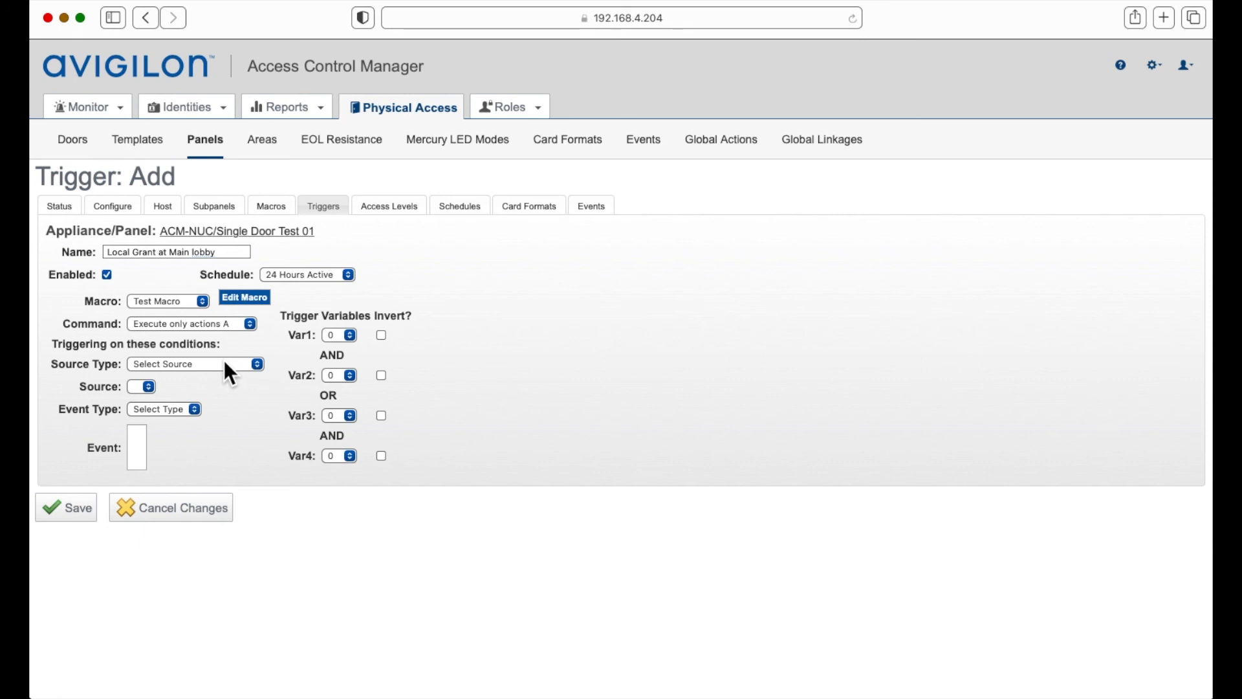
Set the trigger conditions to door Single Door 01, event type Formatted card number, and event Access granted - full test - used, and save the trigger
{"action": "left_click", "coordinate": [224, 362]}
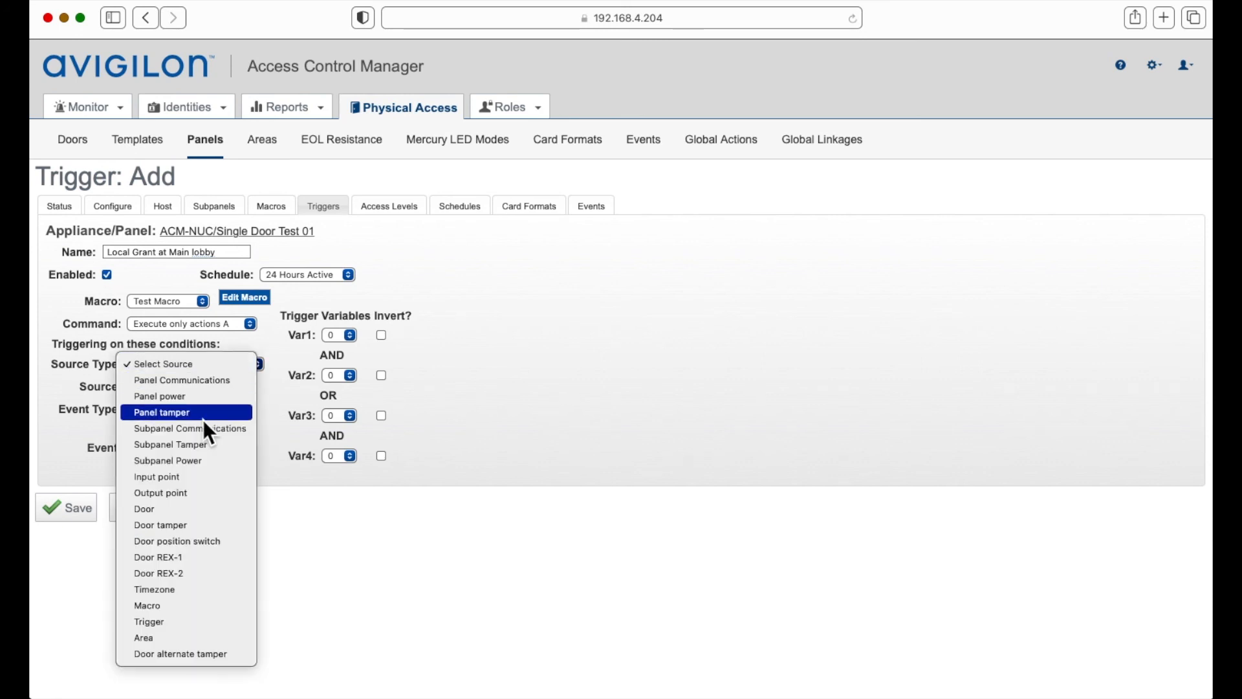
{"action": "left_click", "coordinate": [202, 510]}
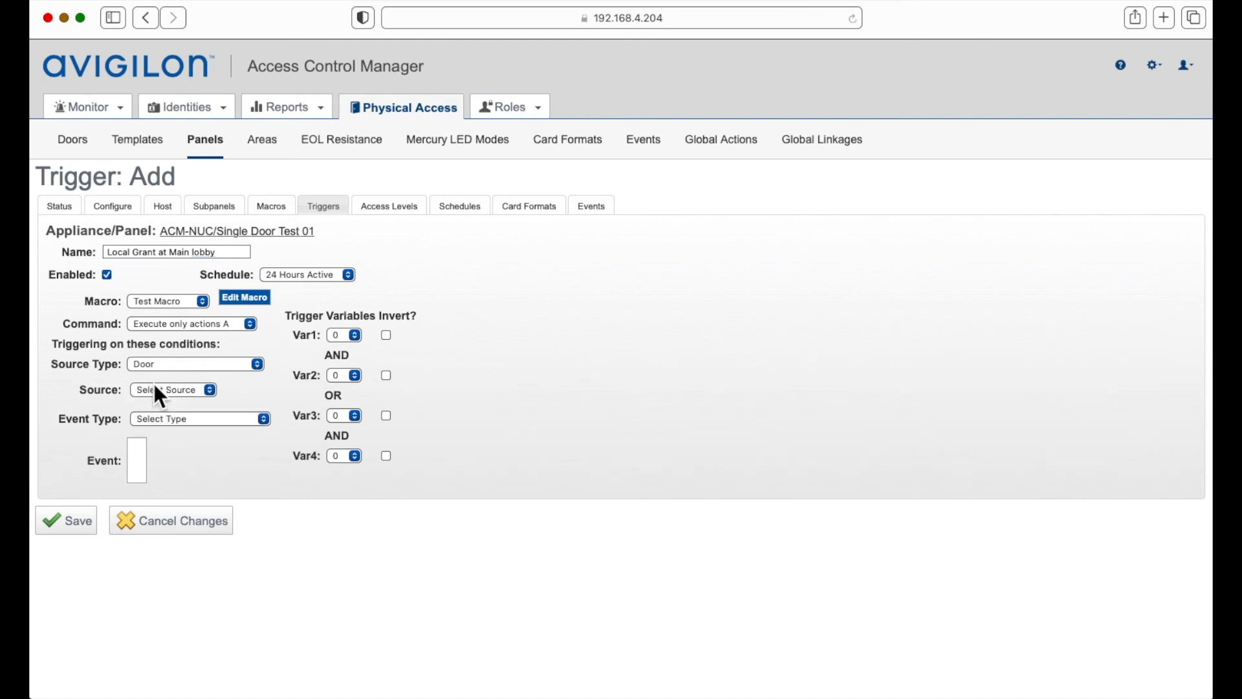
{"action": "left_click", "coordinate": [189, 389]}
{"action": "left_click", "coordinate": [185, 408]}
{"action": "left_click", "coordinate": [208, 418]}
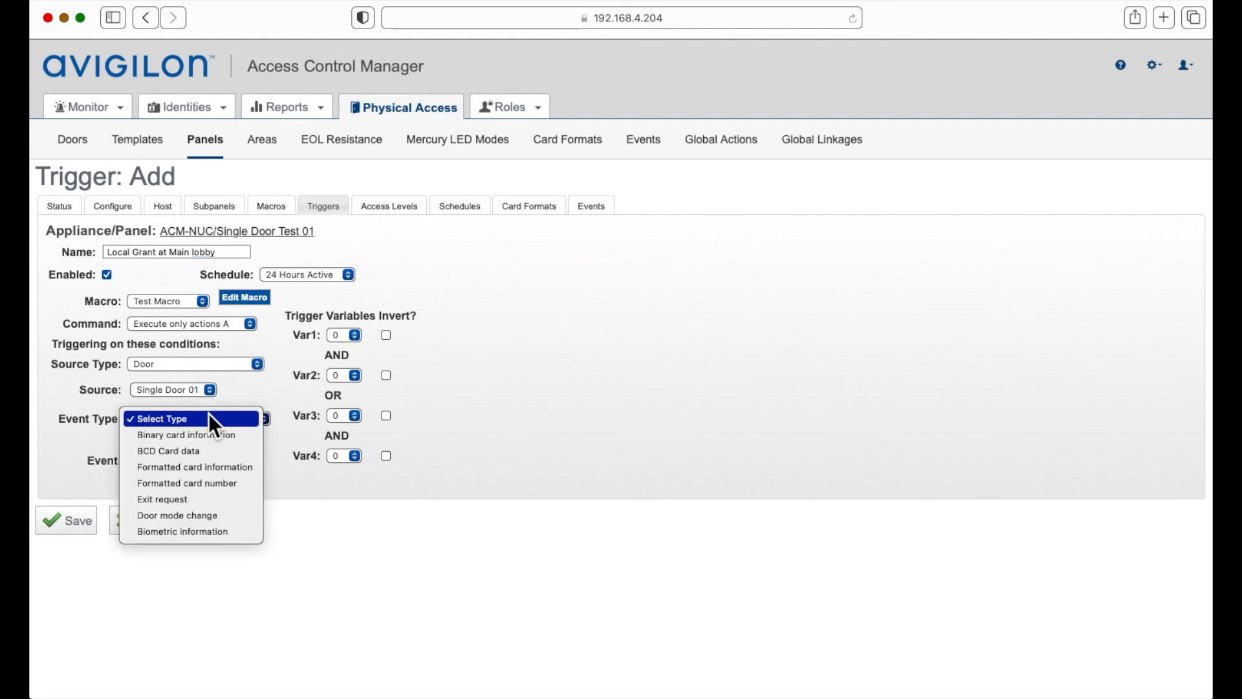
{"action": "left_click", "coordinate": [220, 483]}
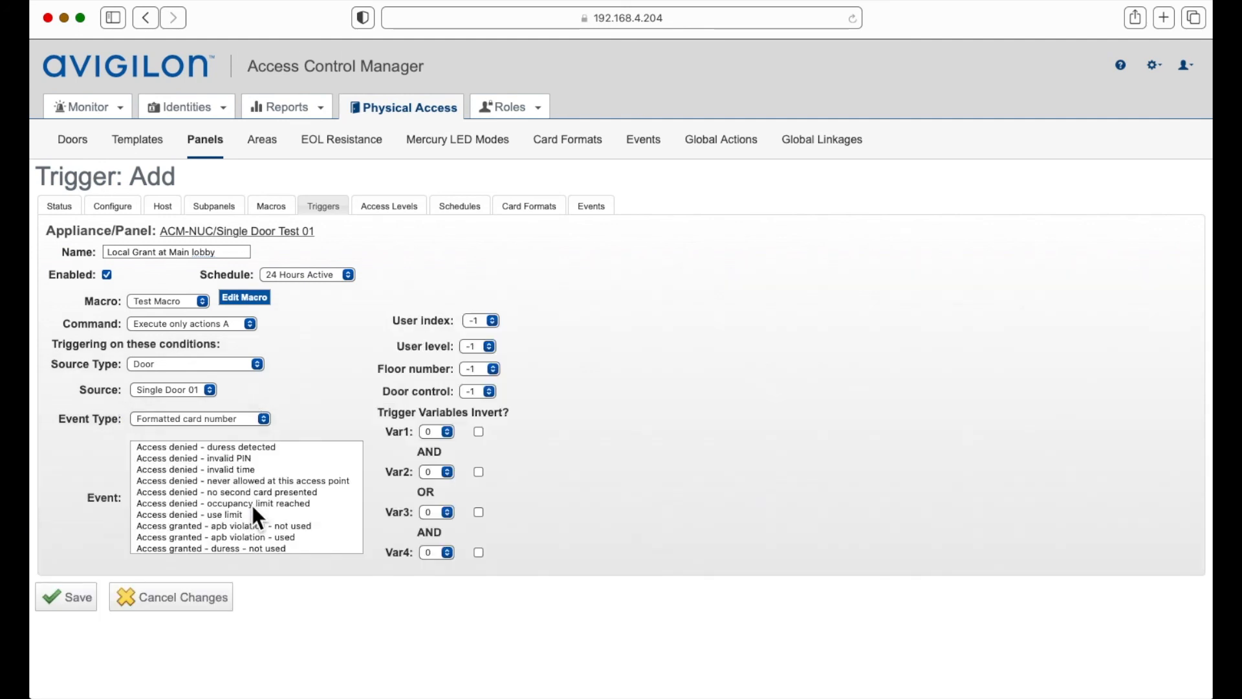
{"action": "scroll", "coordinate": [251, 504], "scroll_direction": "down", "scroll_amount": 5}
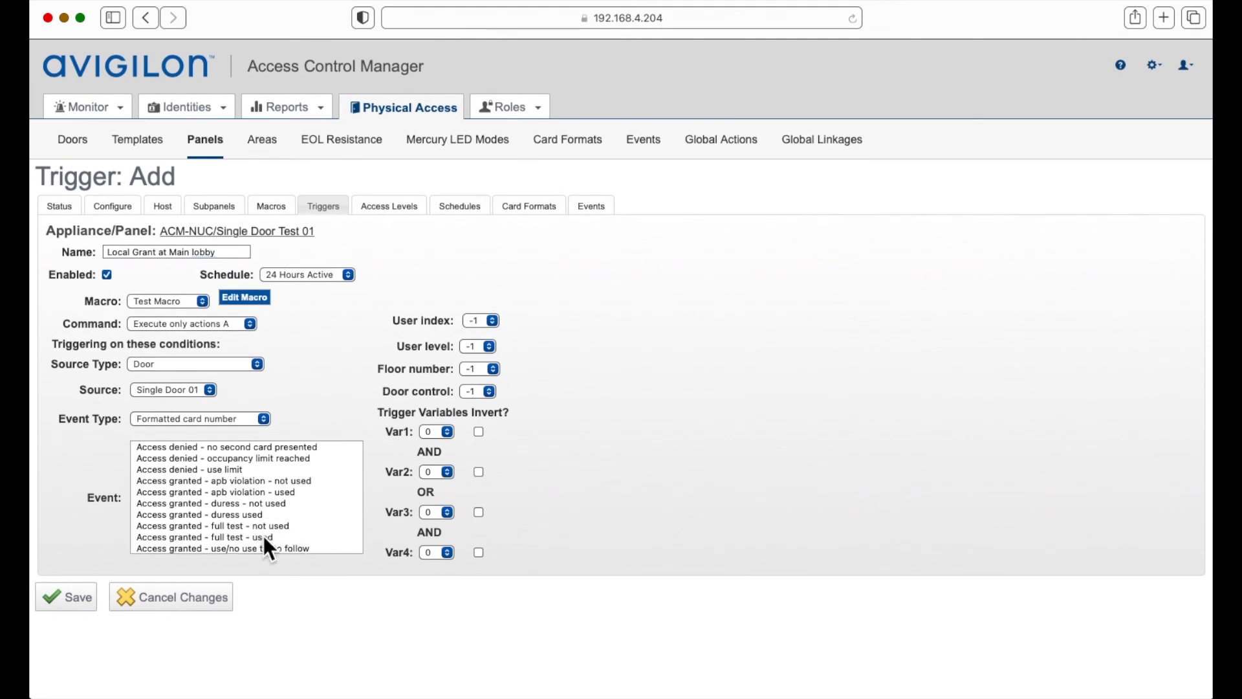
{"action": "left_click", "coordinate": [263, 538]}
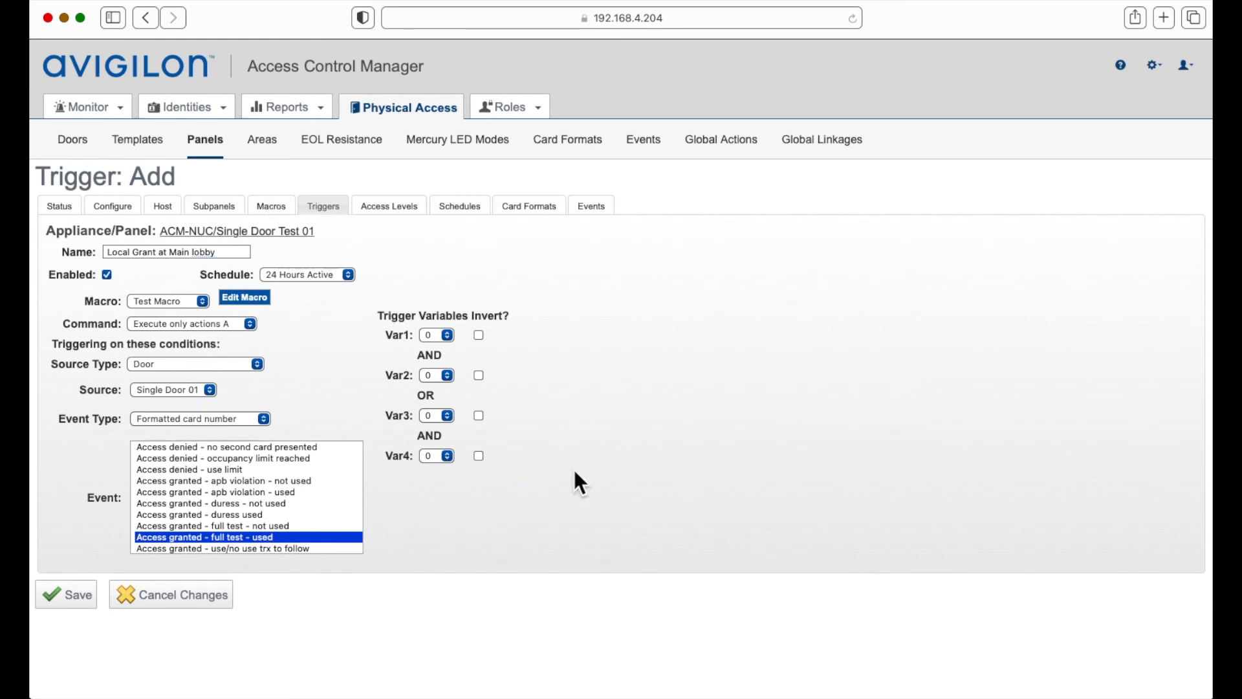
{"action": "left_click", "coordinate": [81, 594]}
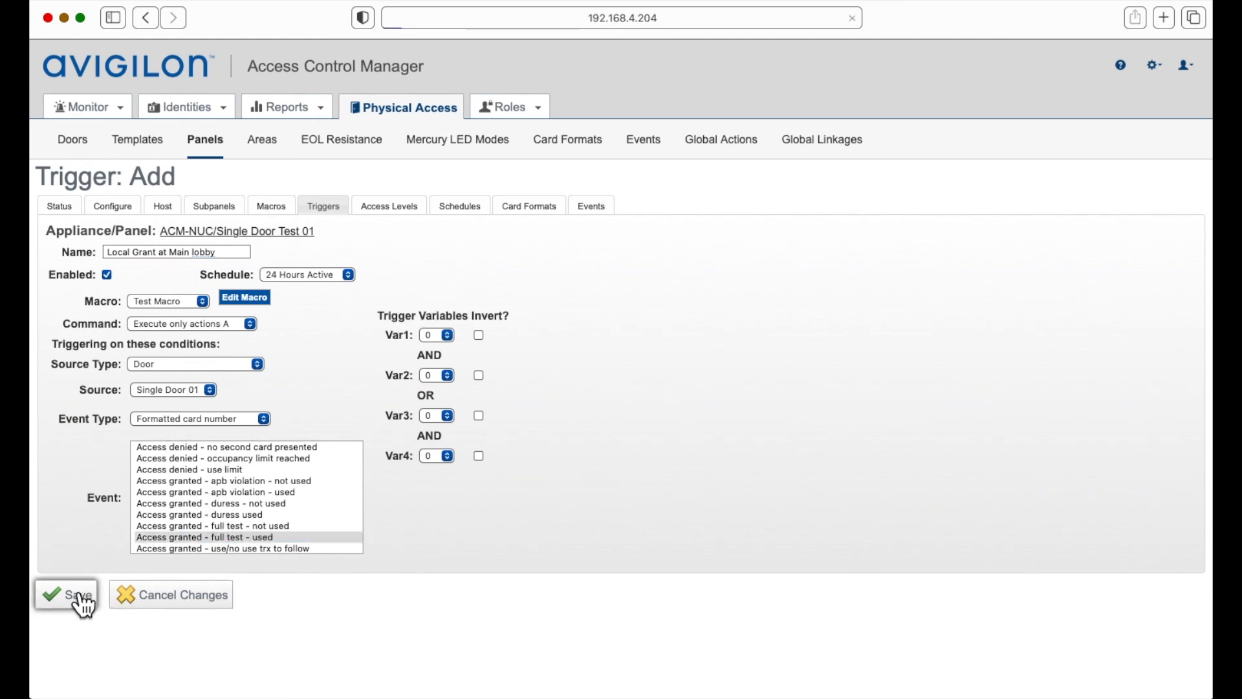